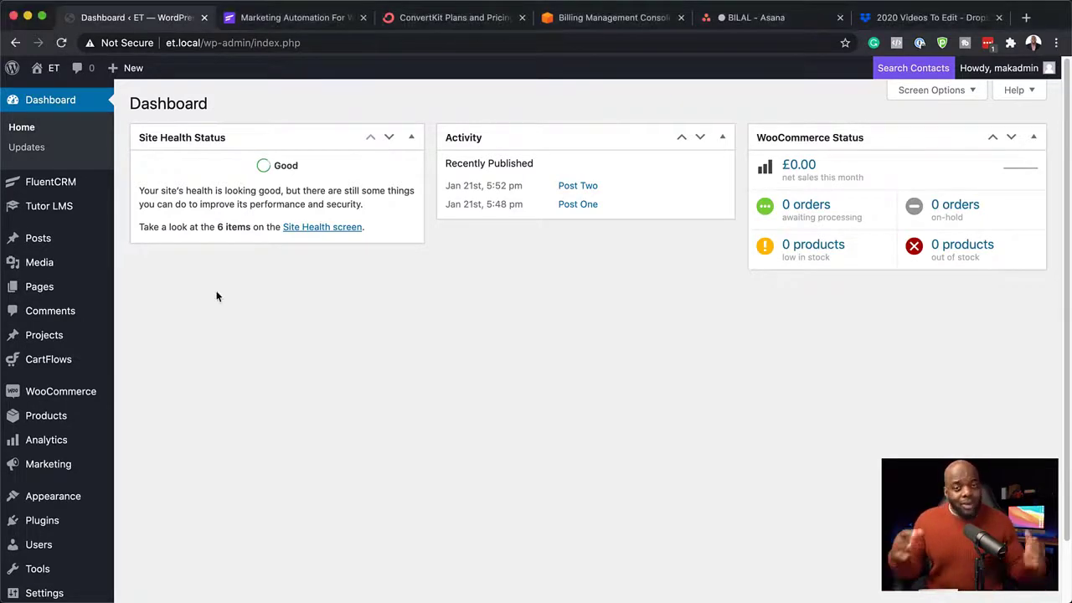
Step: Open the FluentCRM dashboard and examine the Quick Overview, the Subscribers Growth chart's report types and its date range picker
{"action": "mouse_move", "coordinate": [36, 184]}
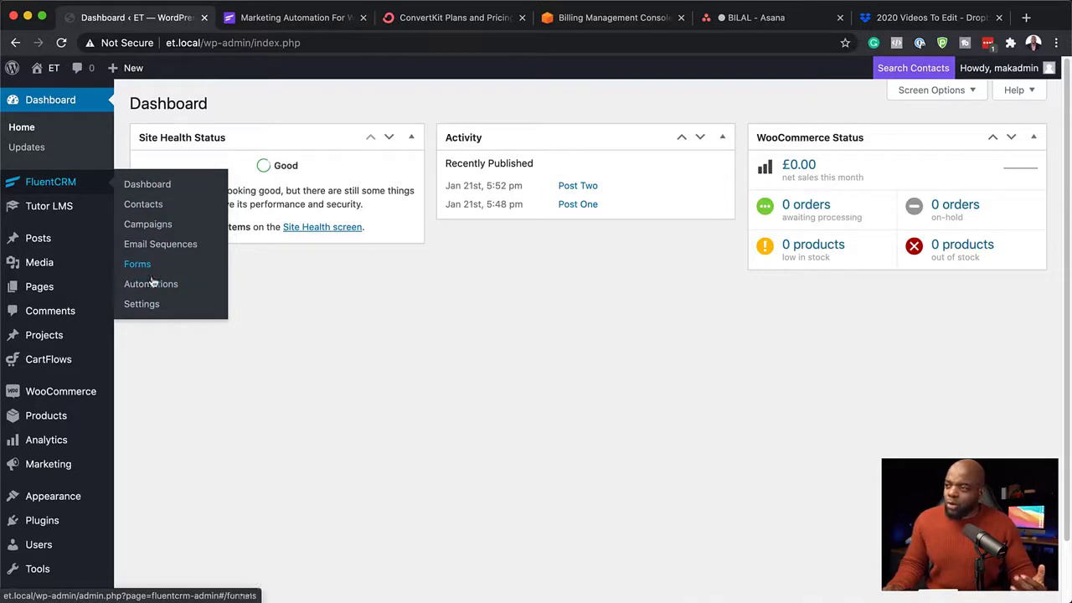
{"action": "left_click", "coordinate": [140, 190]}
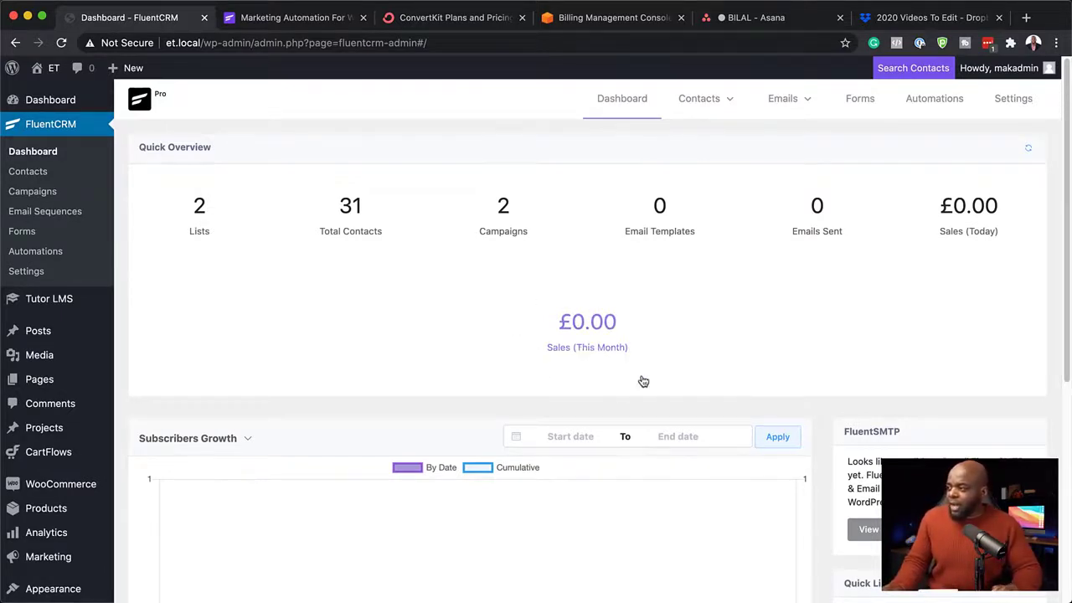
{"action": "scroll", "coordinate": [456, 385], "scroll_direction": "down", "scroll_amount": 5}
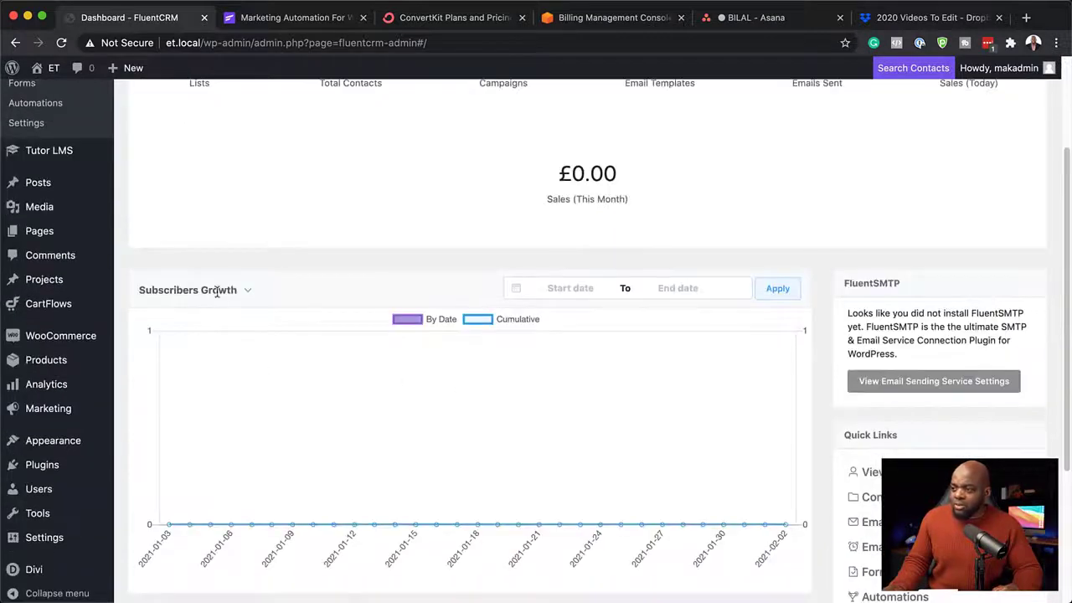
{"action": "mouse_move", "coordinate": [248, 293]}
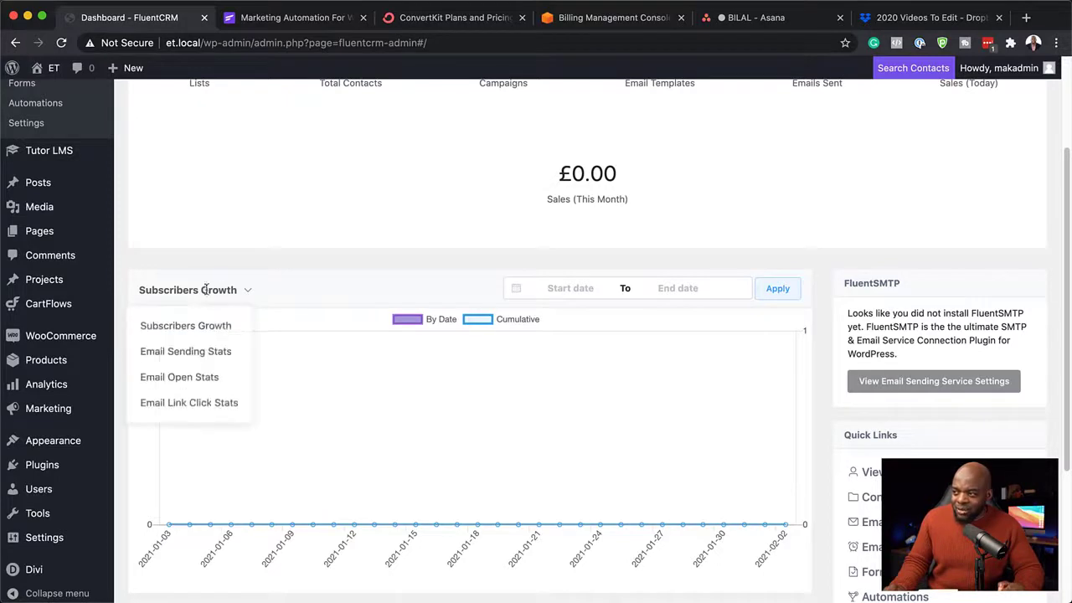
{"action": "scroll", "coordinate": [377, 427], "scroll_direction": "up", "scroll_amount": 4}
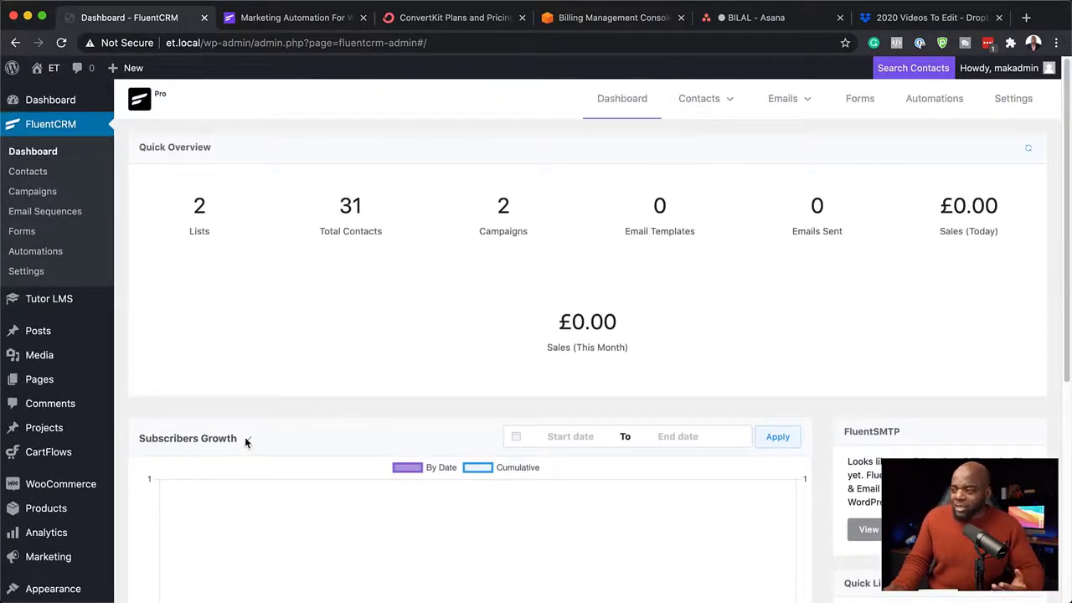
{"action": "mouse_move", "coordinate": [247, 442]}
{"action": "scroll", "coordinate": [410, 452], "scroll_direction": "down", "scroll_amount": 3}
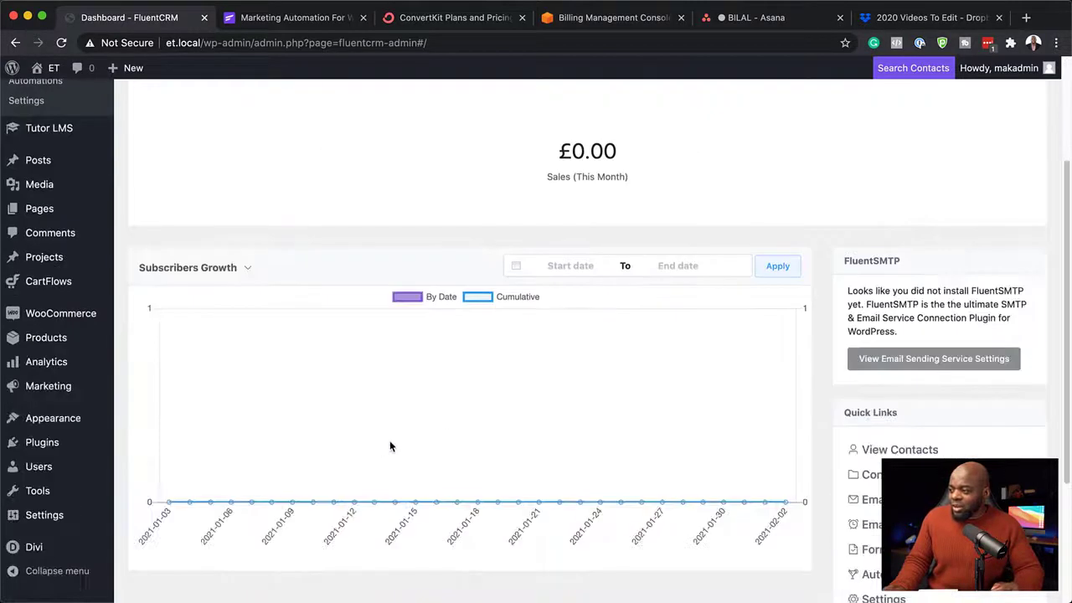
{"action": "left_click", "coordinate": [550, 266]}
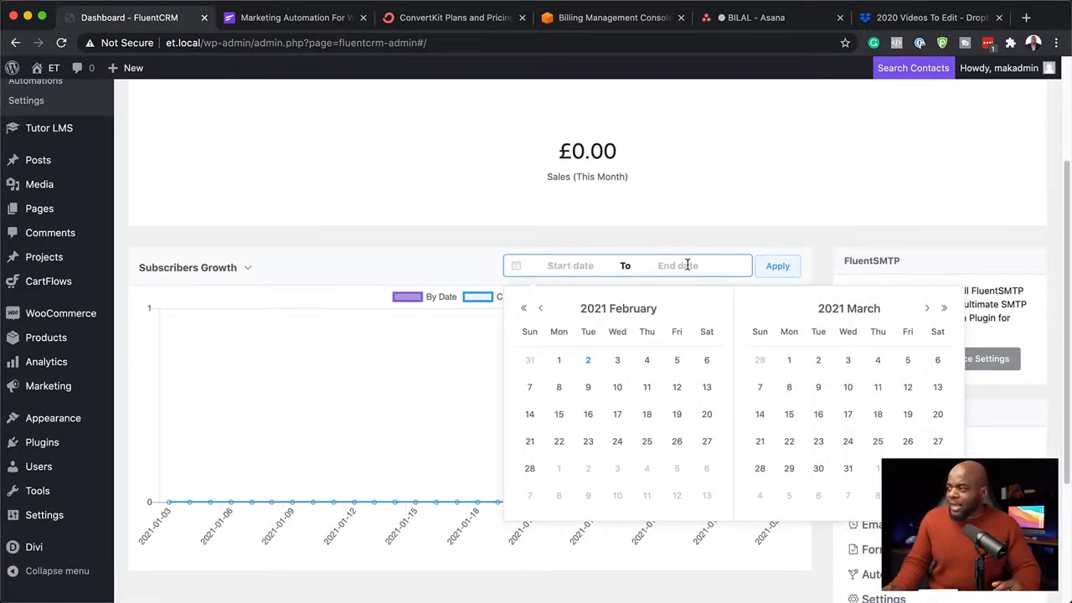
{"action": "scroll", "coordinate": [582, 317], "scroll_direction": "up", "scroll_amount": 3}
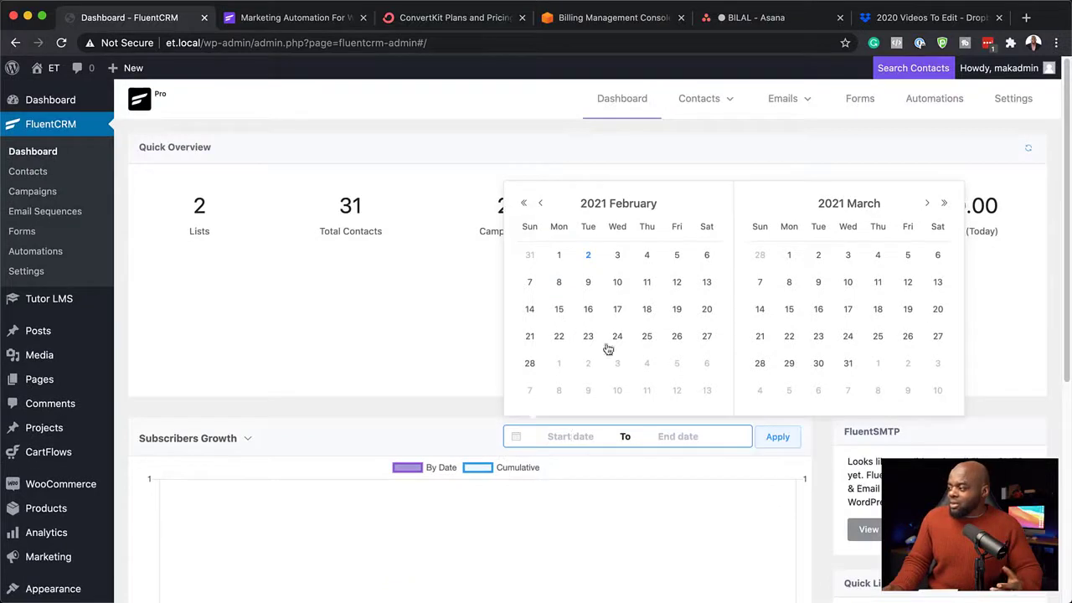
{"action": "left_click", "coordinate": [379, 342]}
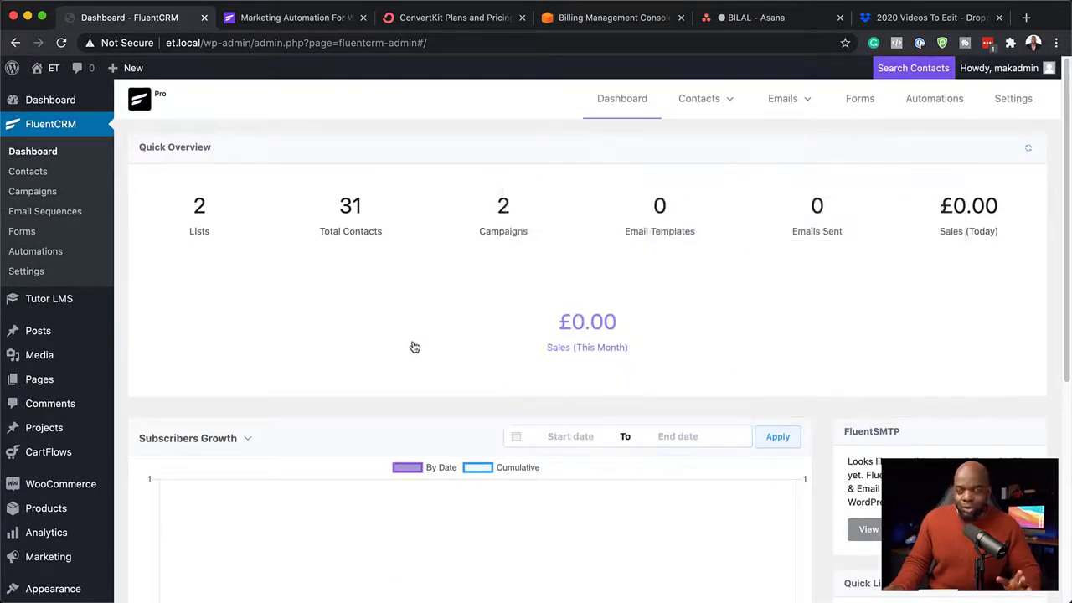
Step: Open all contacts and filter them by tag, trying Bought product A first and switching to subscriber
{"action": "mouse_move", "coordinate": [733, 108]}
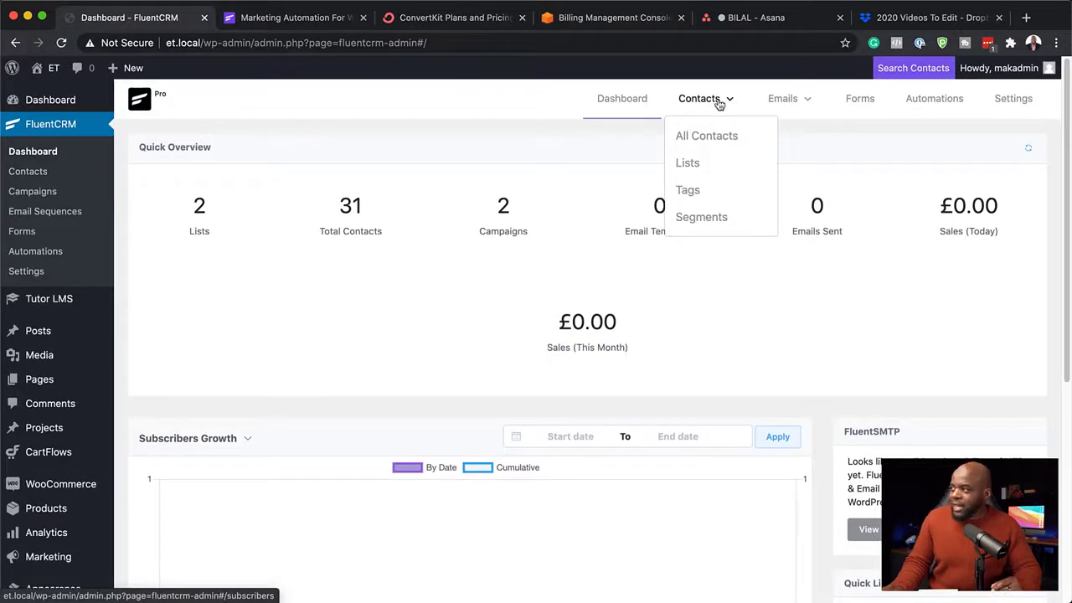
{"action": "left_click", "coordinate": [722, 144]}
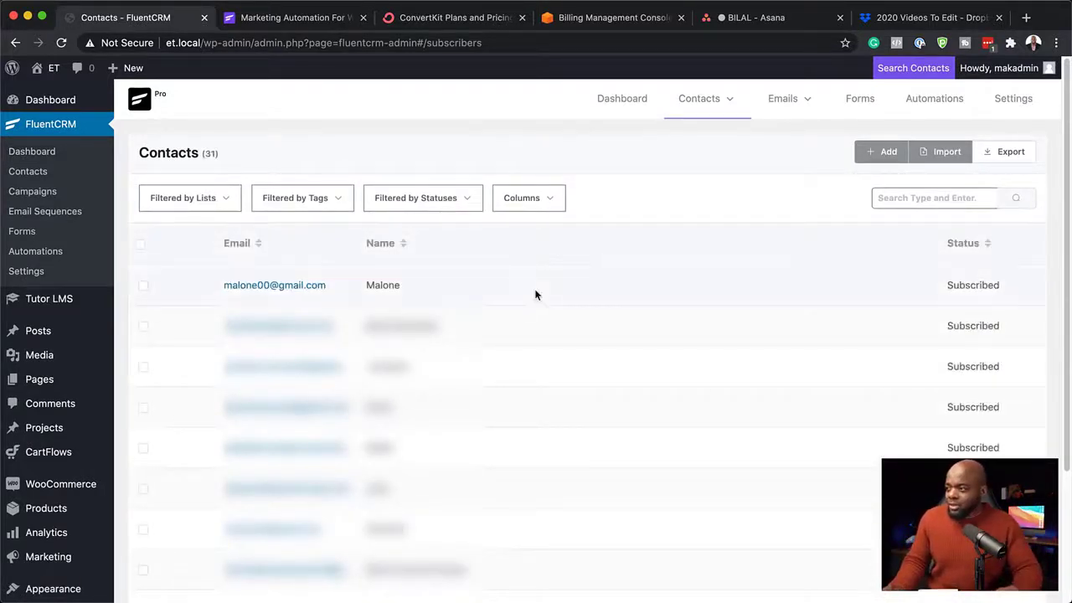
{"action": "mouse_move", "coordinate": [694, 97]}
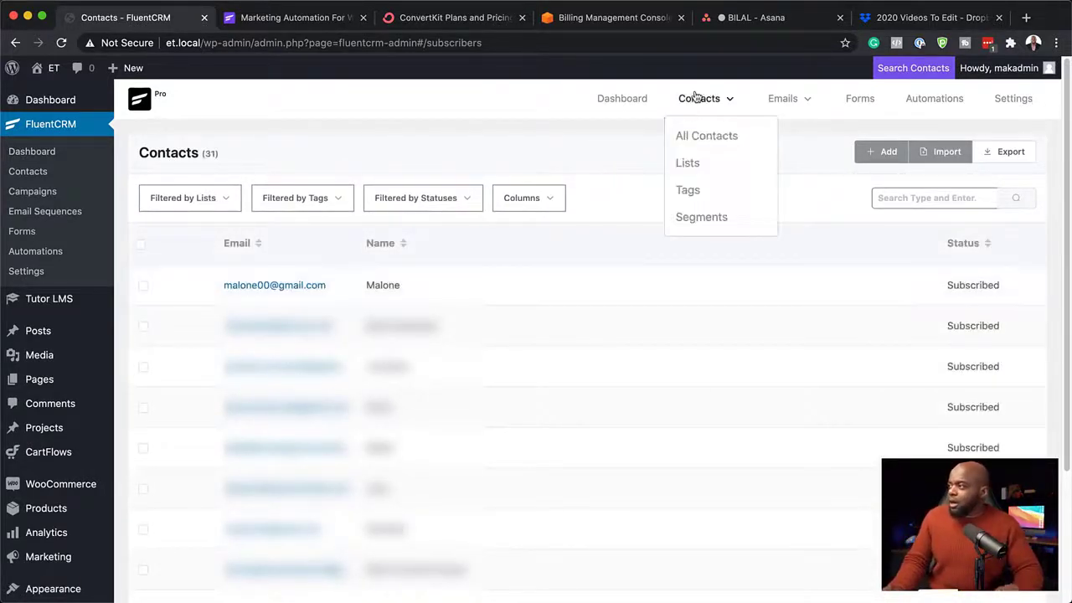
{"action": "left_click", "coordinate": [339, 204]}
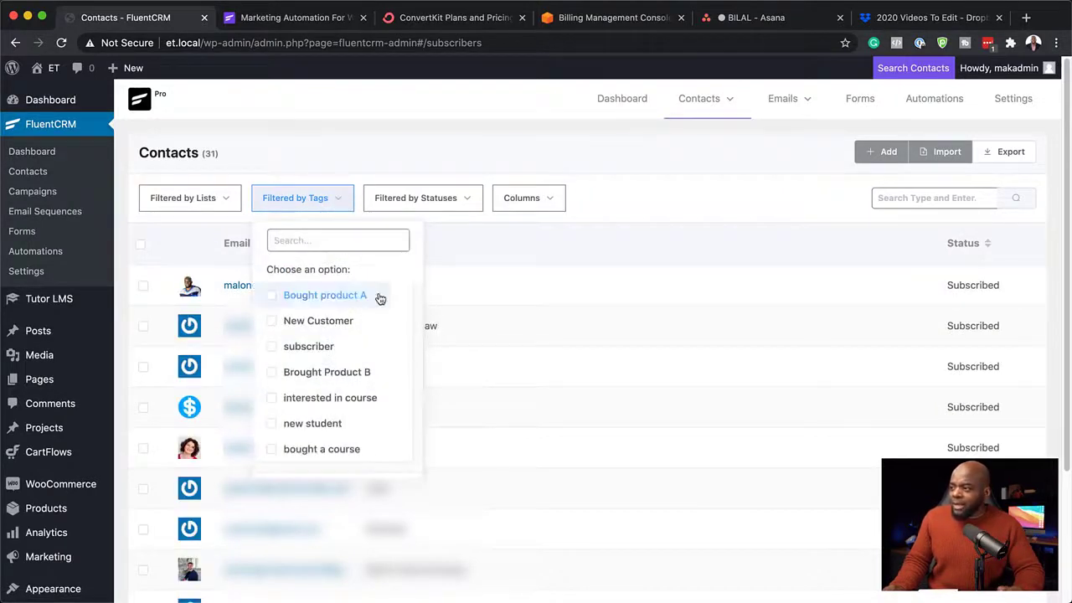
{"action": "left_click", "coordinate": [272, 297]}
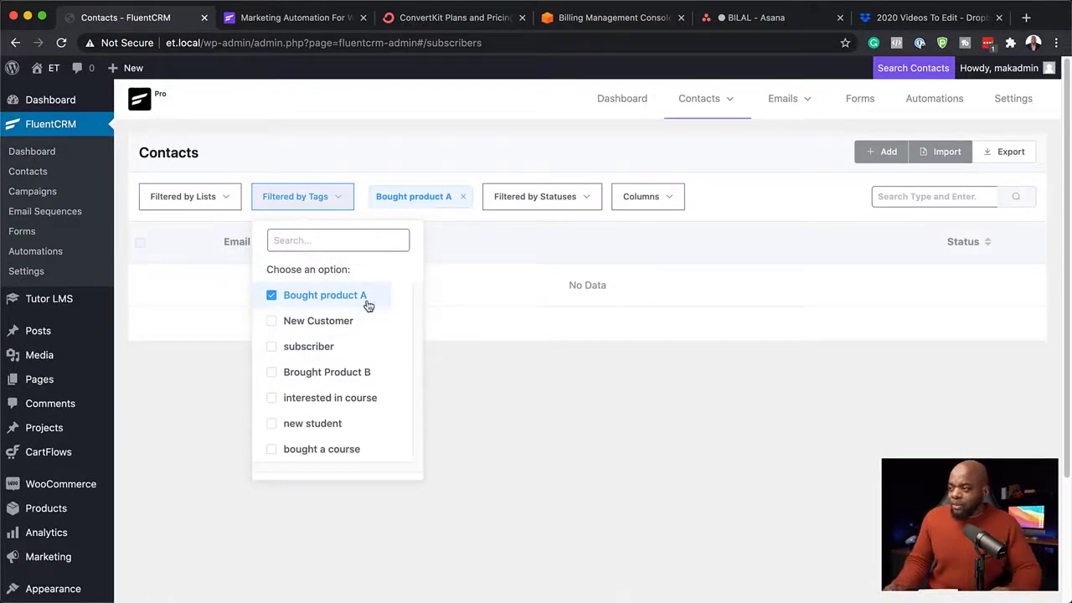
{"action": "left_click", "coordinate": [273, 298]}
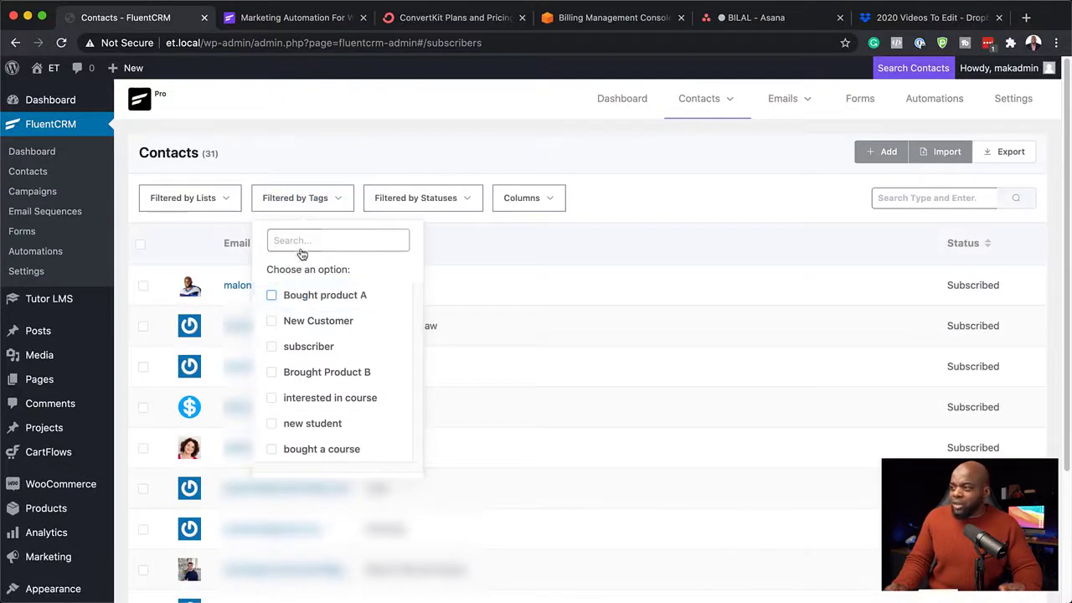
{"action": "left_click", "coordinate": [272, 347]}
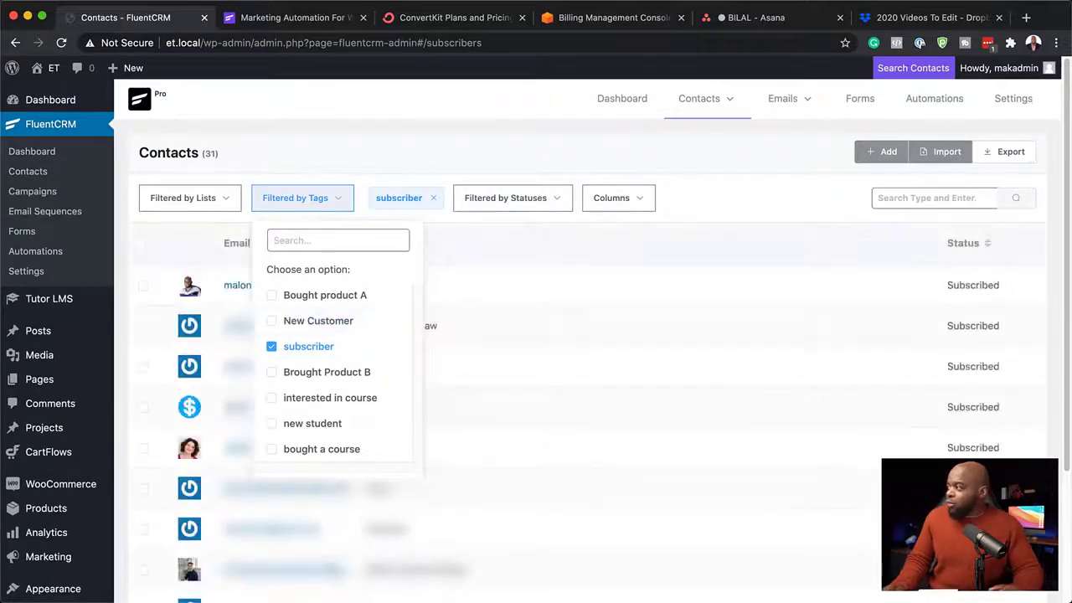
{"action": "left_click", "coordinate": [1011, 154]}
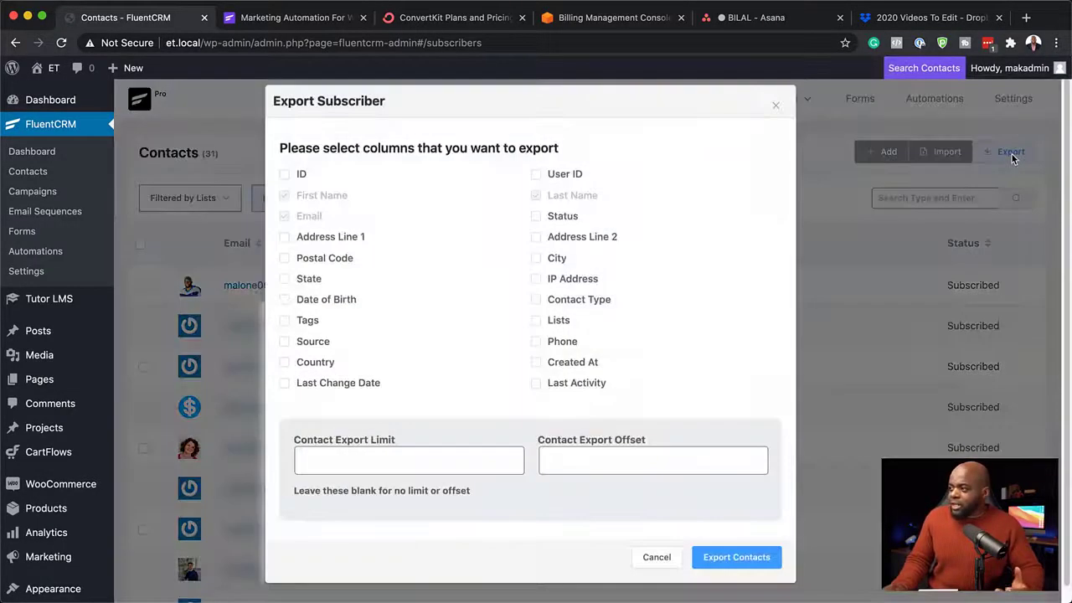
{"action": "left_click", "coordinate": [285, 300]}
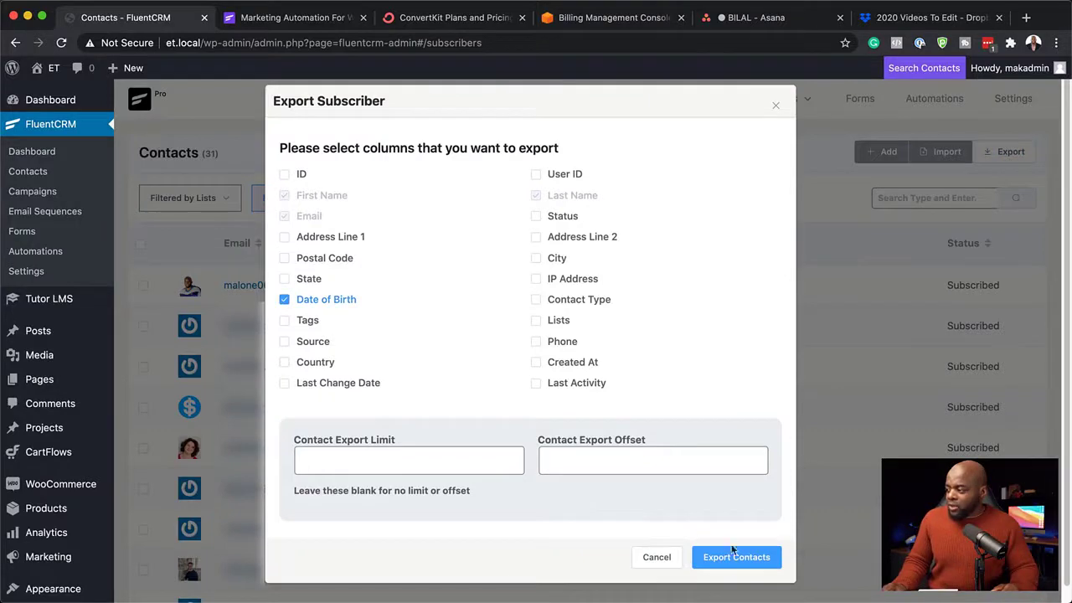
{"action": "left_click", "coordinate": [651, 558]}
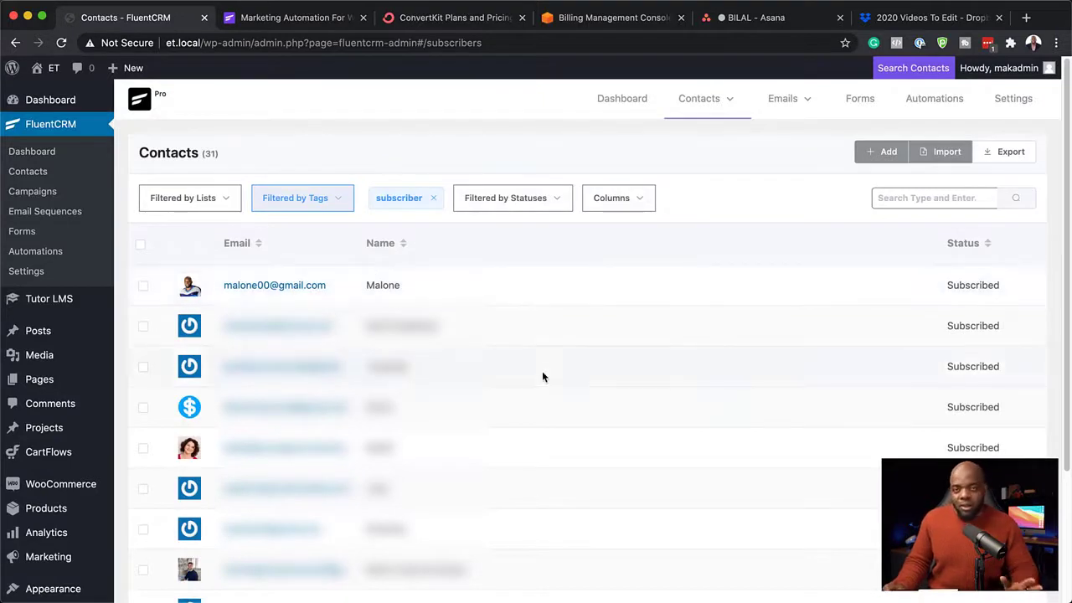
Step: Open the list of contact tags
{"action": "mouse_move", "coordinate": [726, 104]}
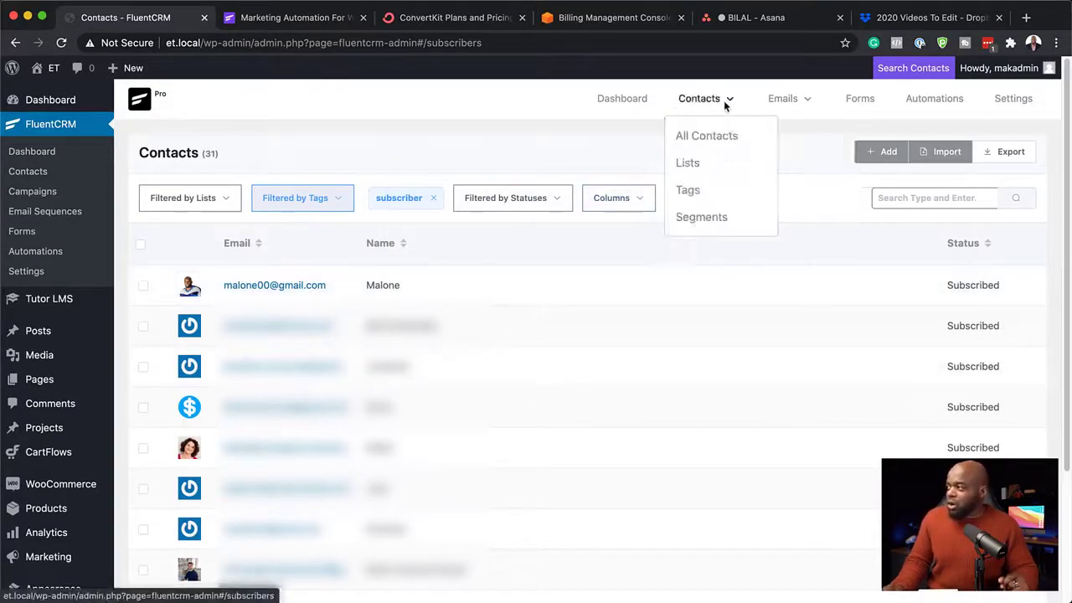
{"action": "left_click", "coordinate": [704, 191]}
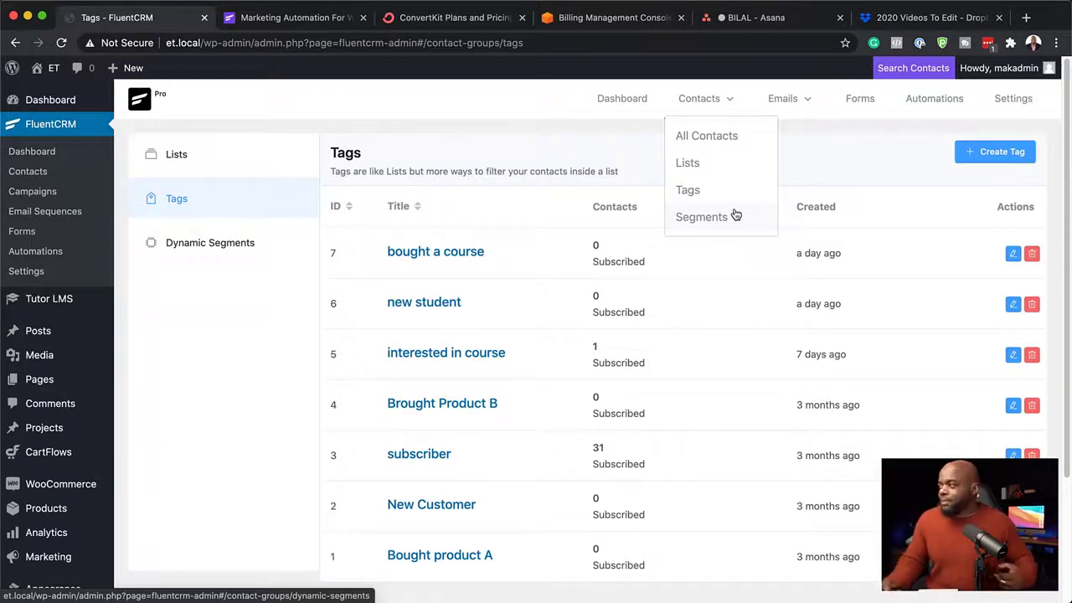
{"action": "mouse_move", "coordinate": [821, 116]}
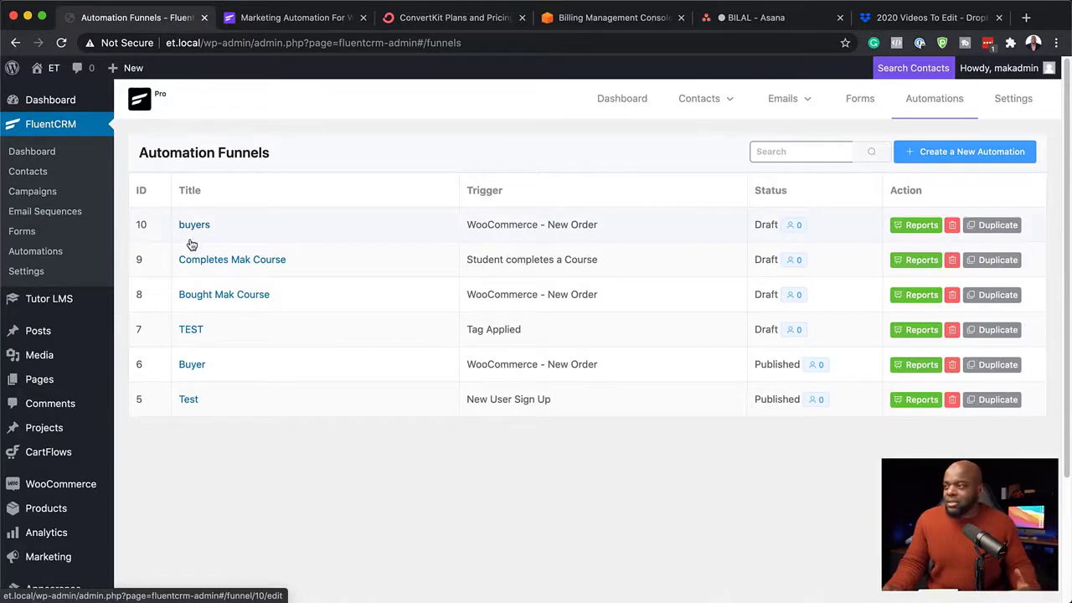
Step: Create an automation funnel labelled "bought something" in the WooCommerce category with the WooCommerce - New Order trigger
{"action": "left_click", "coordinate": [954, 156]}
{"action": "left_click", "coordinate": [499, 160]}
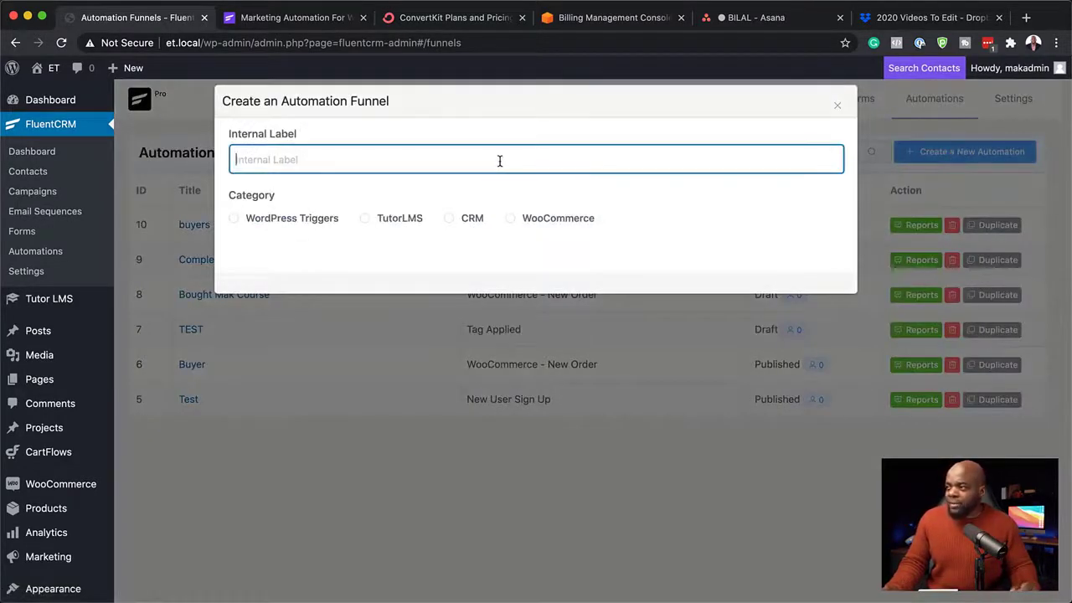
{"action": "type", "text": "bought something"}
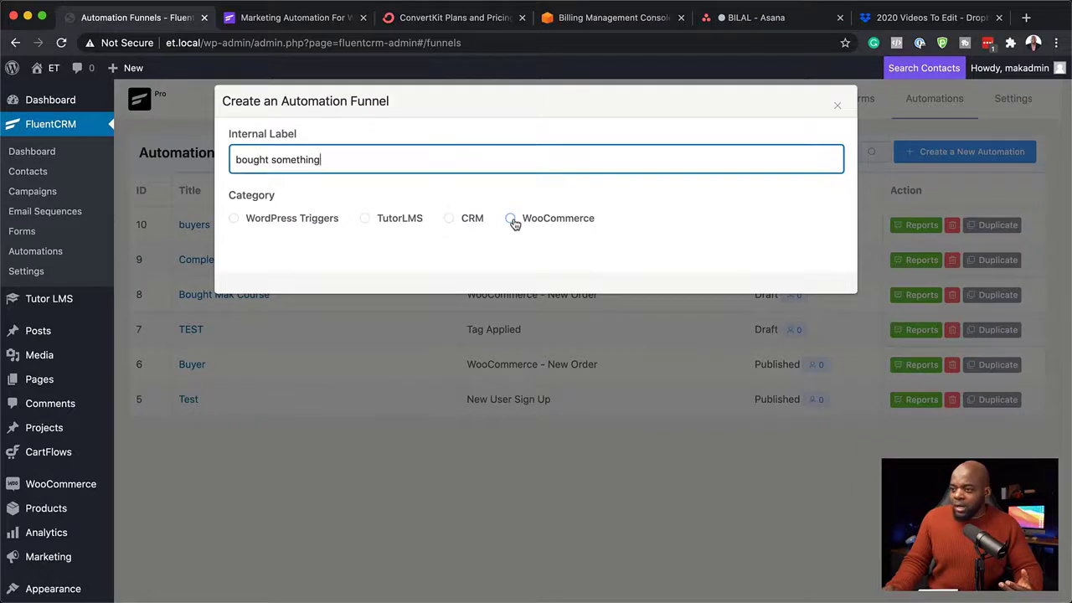
{"action": "mouse_move", "coordinate": [44, 488]}
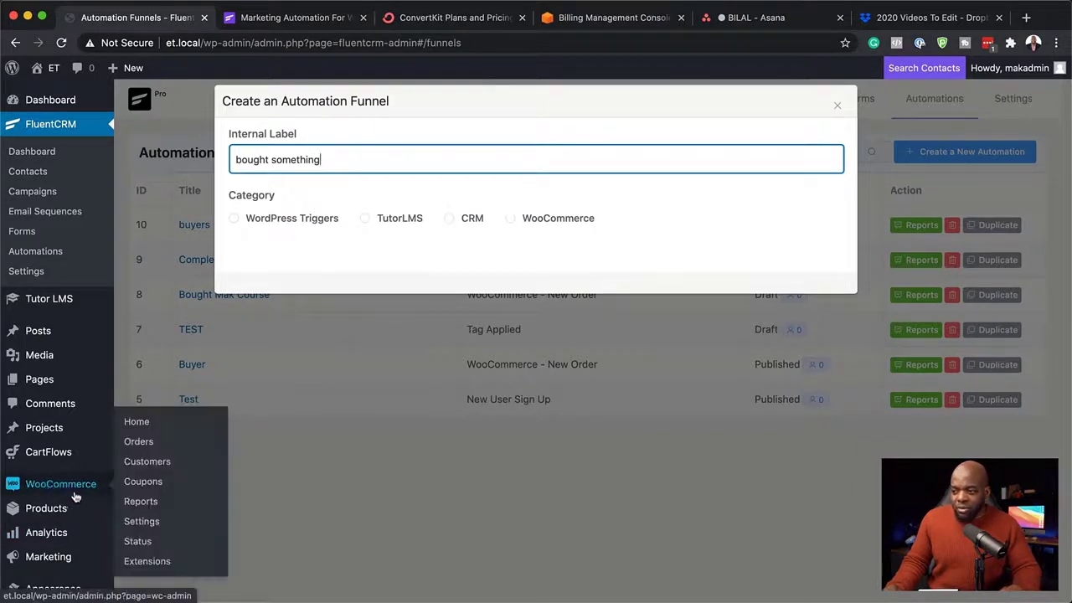
{"action": "mouse_move", "coordinate": [50, 514]}
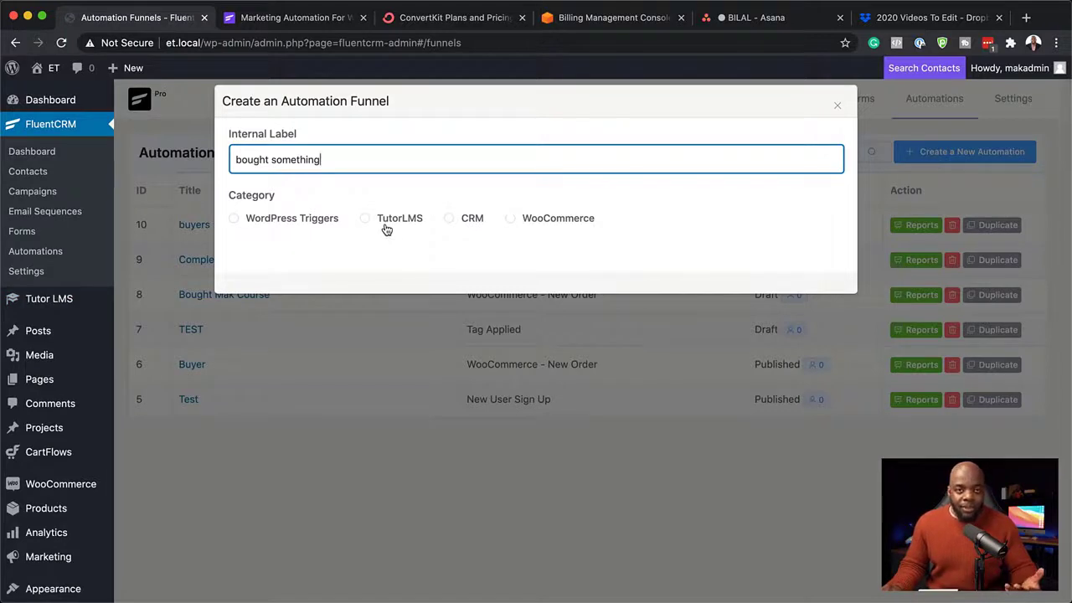
{"action": "left_click", "coordinate": [512, 219]}
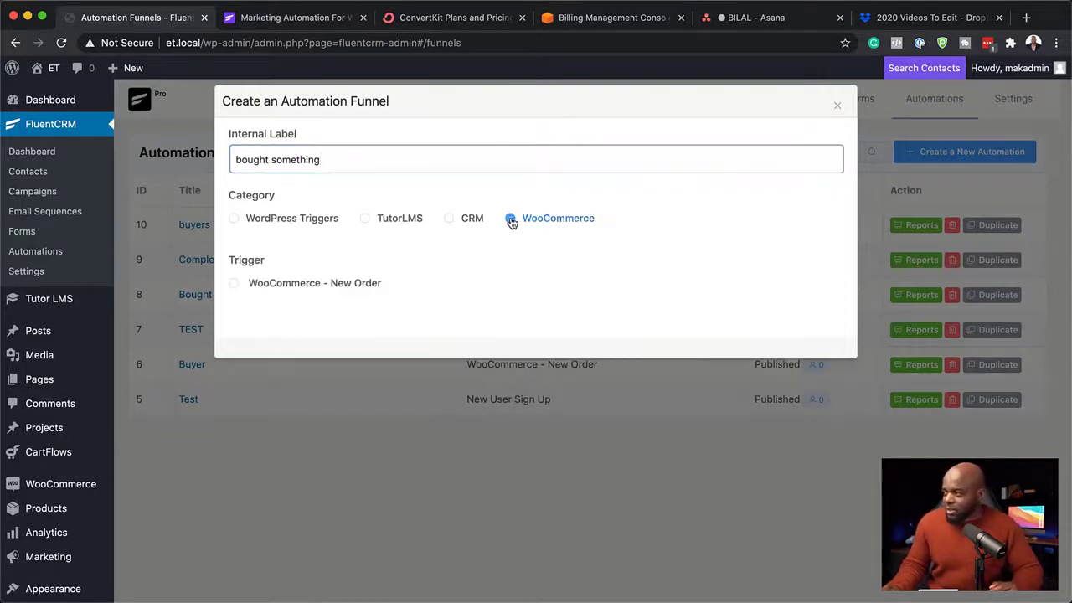
{"action": "left_click", "coordinate": [235, 285]}
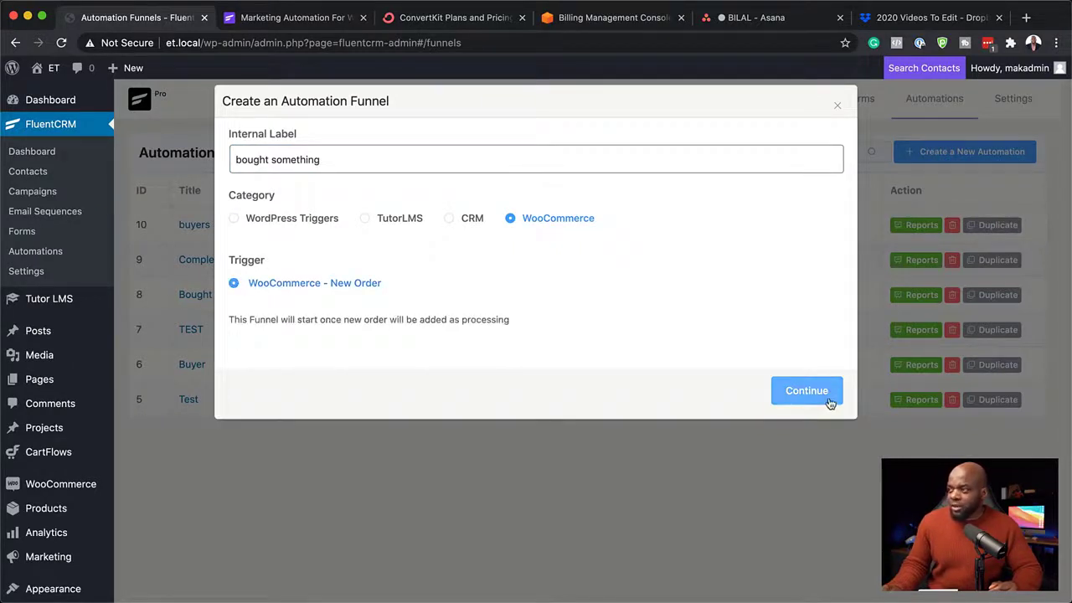
{"action": "left_click", "coordinate": [826, 400]}
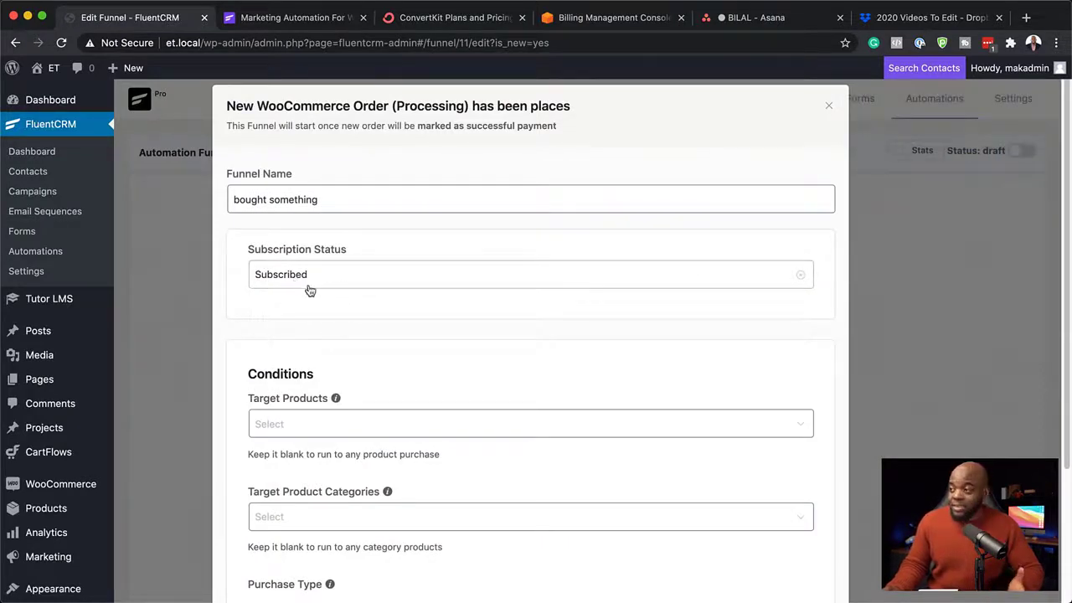
Step: Set My New Course as the funnel's target product and save the trigger settings
{"action": "scroll", "coordinate": [367, 304], "scroll_direction": "down", "scroll_amount": 1}
{"action": "scroll", "coordinate": [367, 299], "scroll_direction": "down", "scroll_amount": 3}
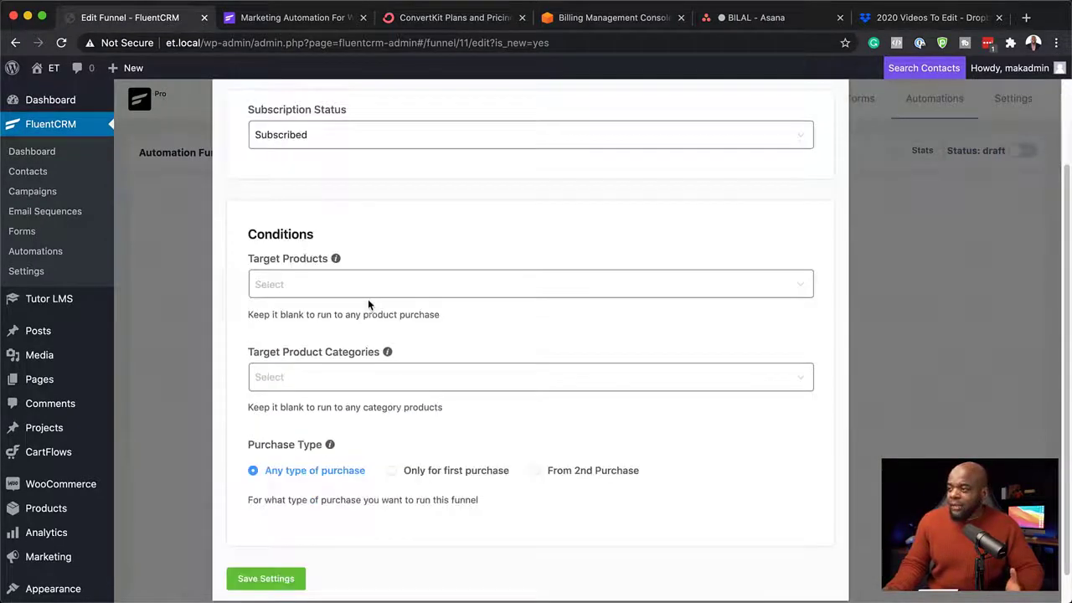
{"action": "left_click", "coordinate": [285, 282]}
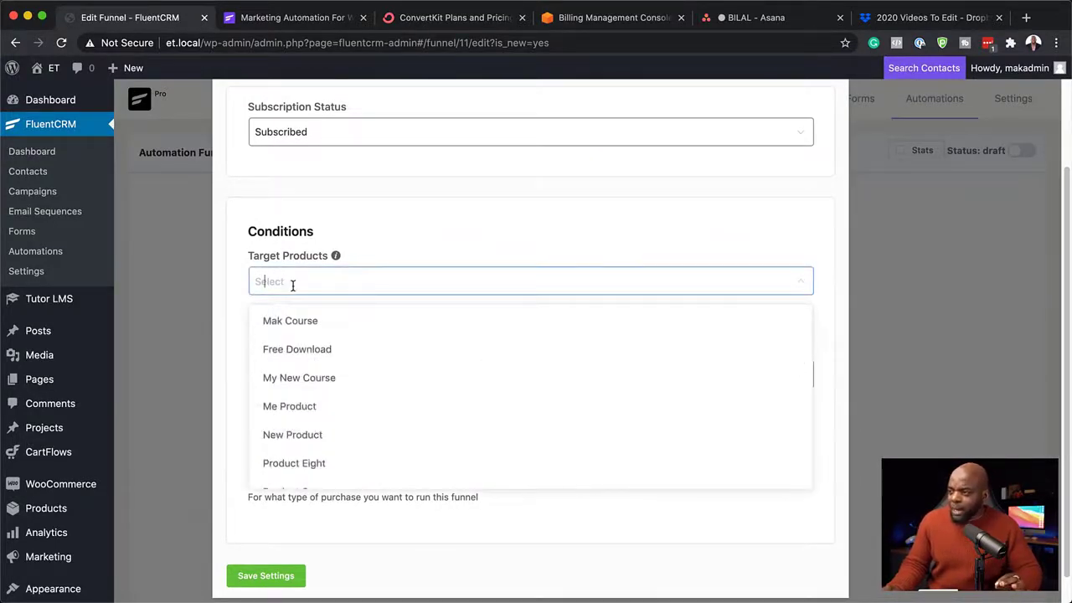
{"action": "left_click", "coordinate": [310, 383]}
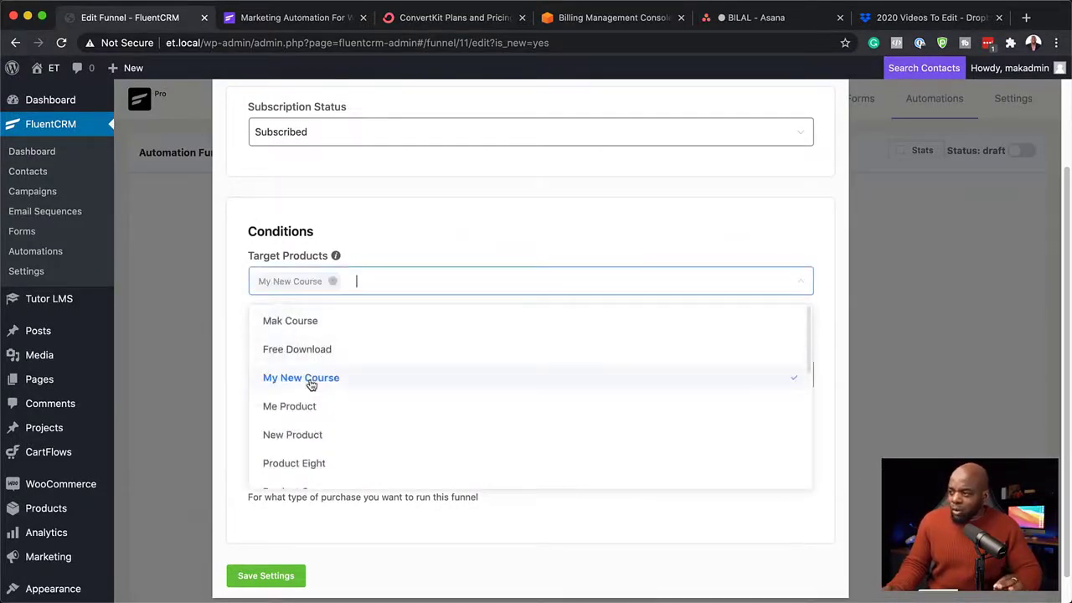
{"action": "left_click", "coordinate": [379, 240]}
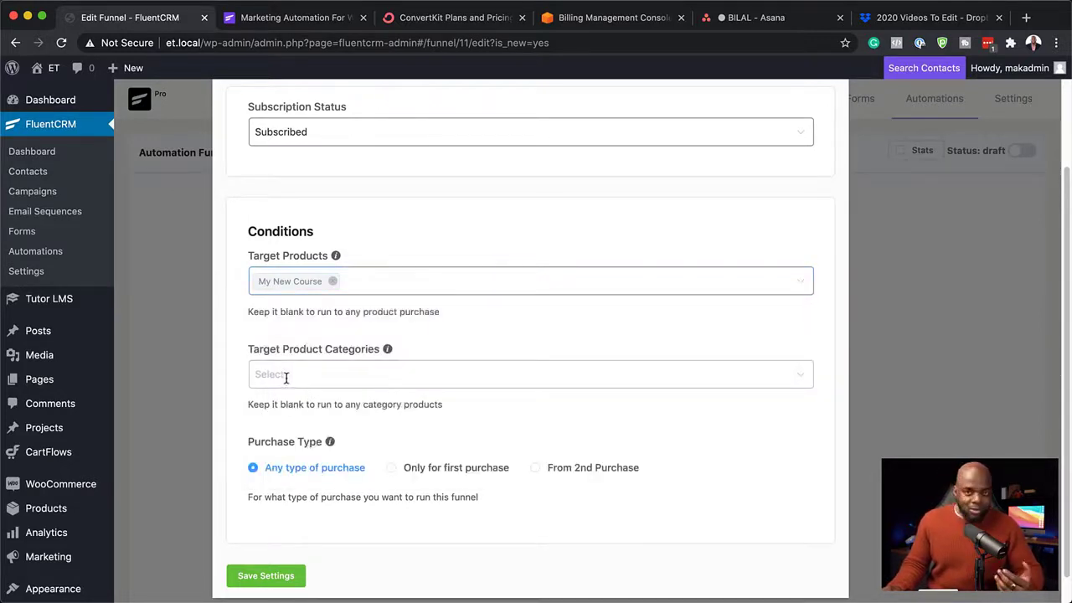
{"action": "scroll", "coordinate": [287, 376], "scroll_direction": "down", "scroll_amount": 1}
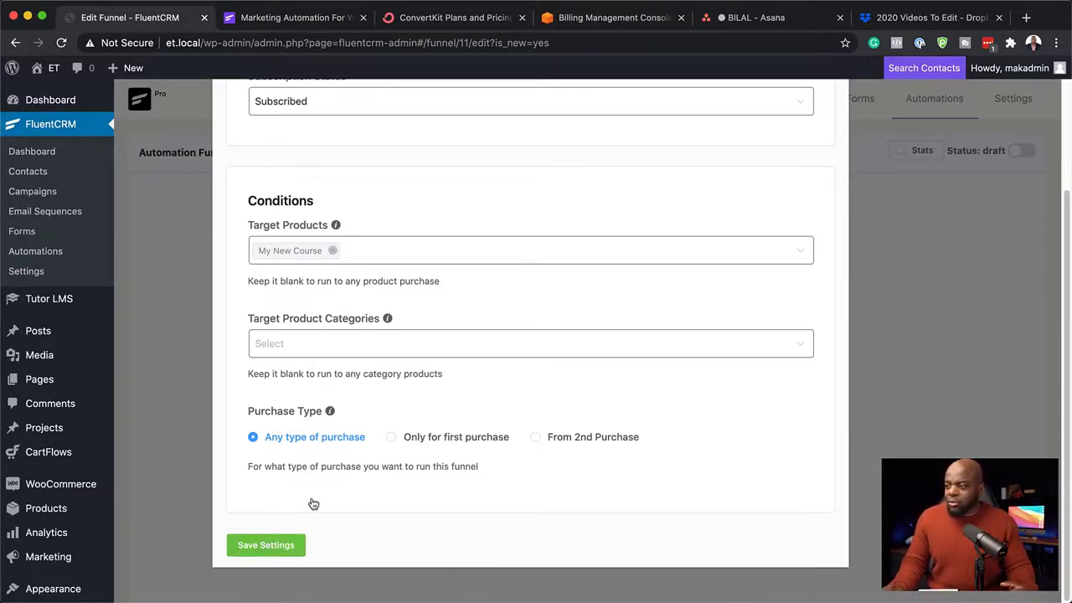
{"action": "left_click", "coordinate": [283, 549]}
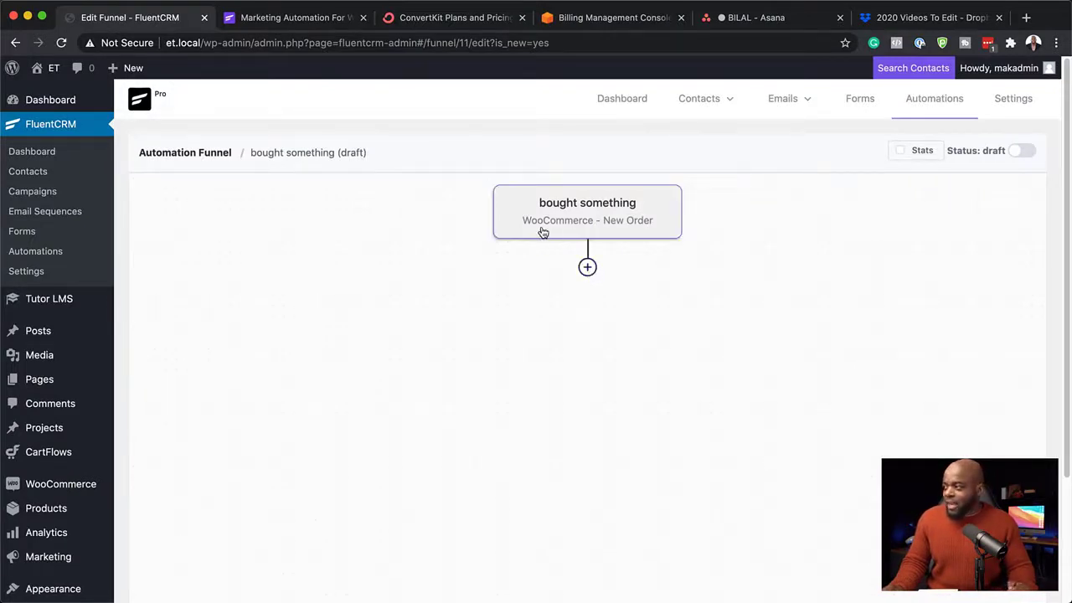
Step: Add a Send Custom Email action below the funnel's trigger, followed by a Wait X Days/Hours action of 2 days
{"action": "left_click", "coordinate": [588, 268]}
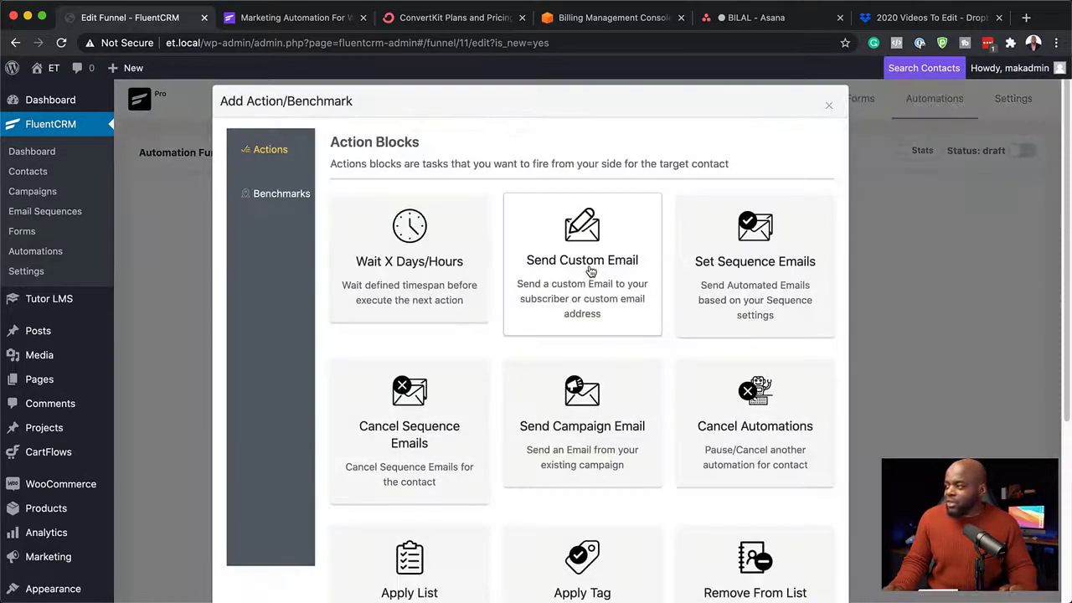
{"action": "left_click", "coordinate": [583, 274]}
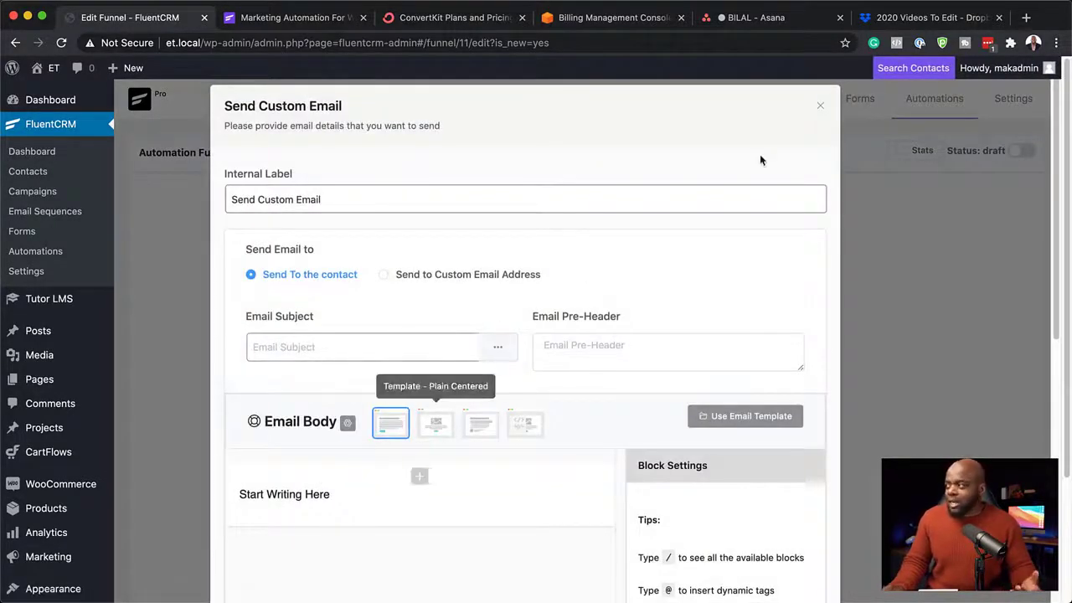
{"action": "left_click", "coordinate": [820, 105]}
{"action": "mouse_move", "coordinate": [821, 110]}
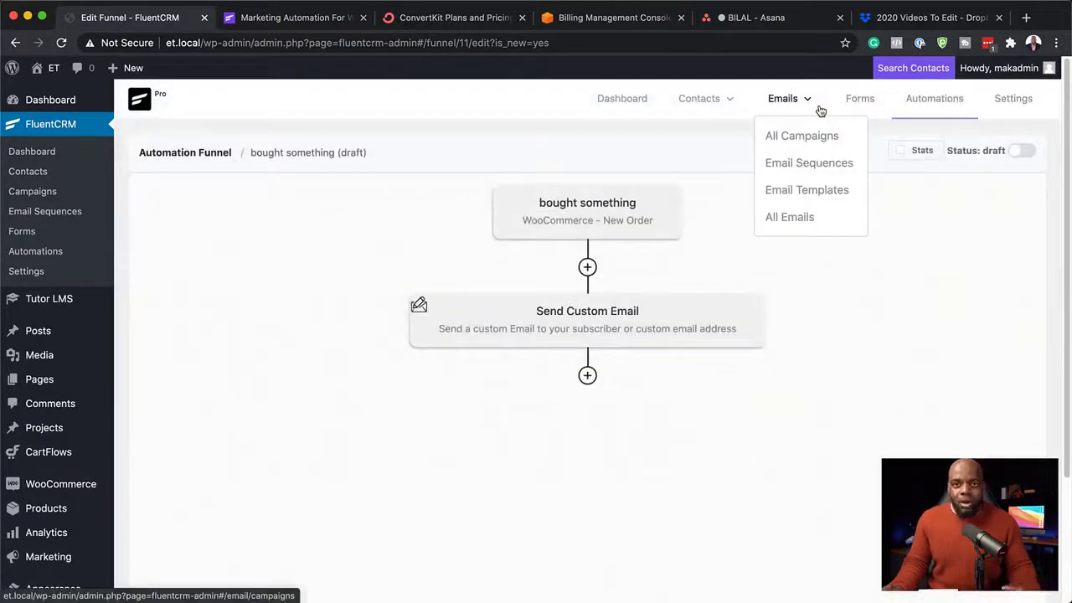
{"action": "left_click", "coordinate": [589, 377]}
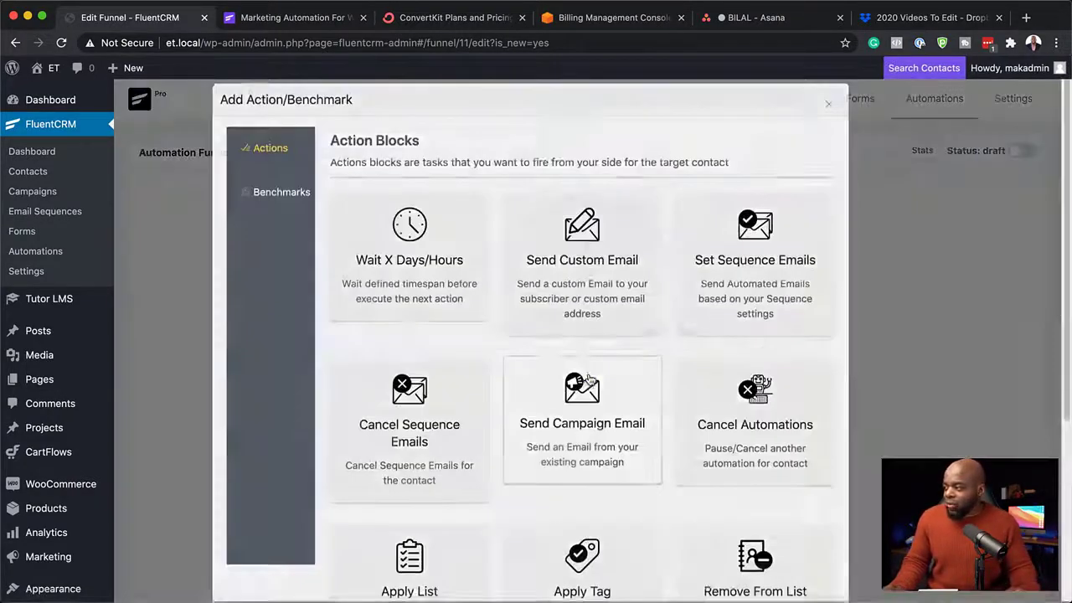
{"action": "left_click", "coordinate": [432, 265]}
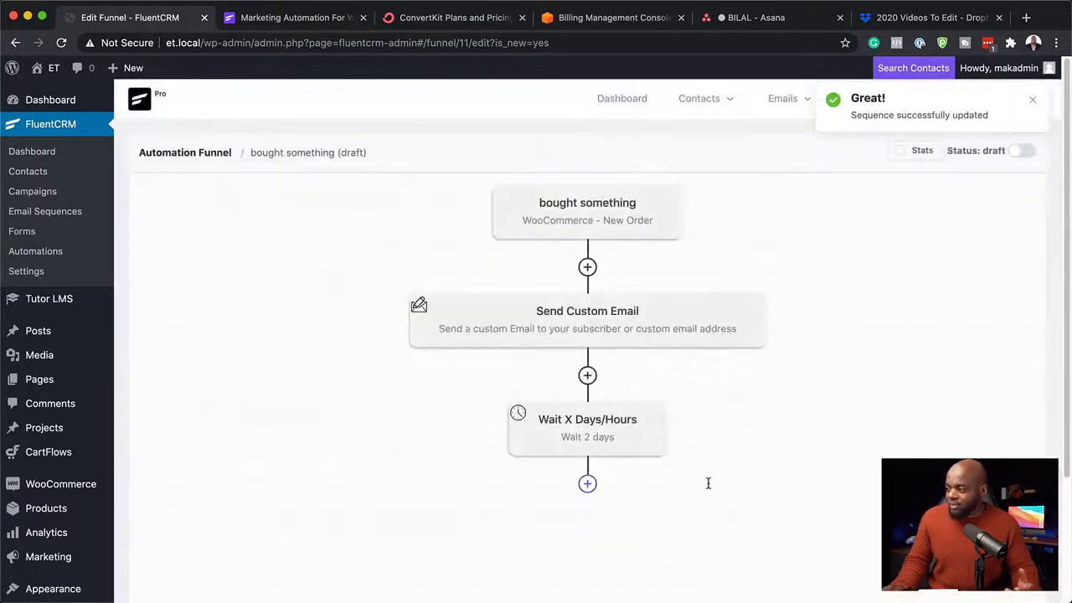
{"action": "scroll", "coordinate": [709, 481], "scroll_direction": "down", "scroll_amount": 3}
{"action": "left_click", "coordinate": [589, 338]}
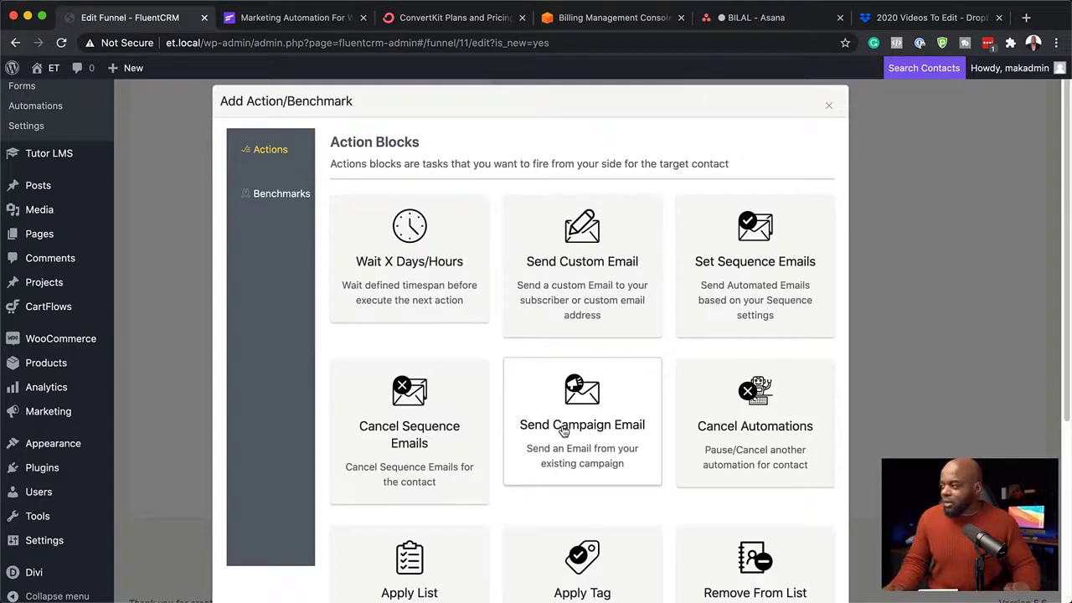
{"action": "left_click", "coordinate": [563, 431]}
{"action": "scroll", "coordinate": [697, 423], "scroll_direction": "up", "scroll_amount": 3}
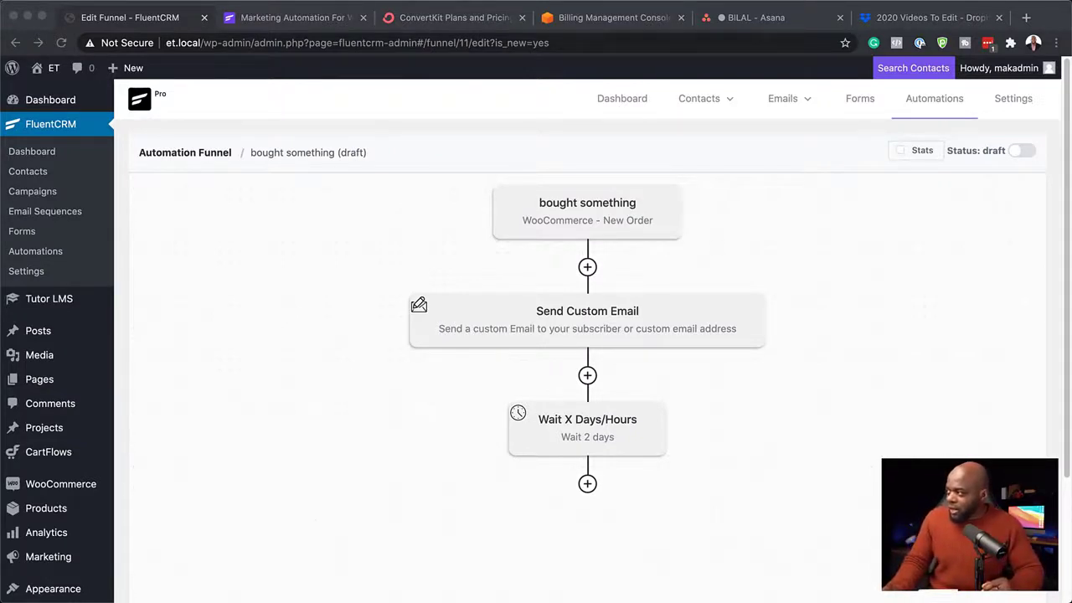
Step: Show the funnel's stats, return to the list of automations and examine the report for "bought something", including its individual reporting
{"action": "left_click", "coordinate": [901, 150]}
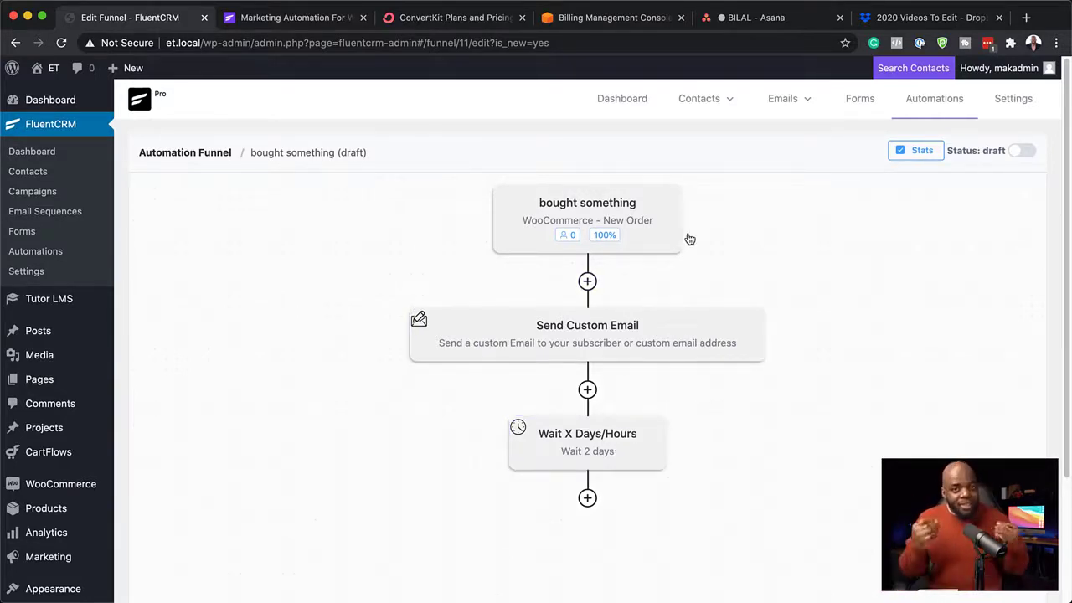
{"action": "left_click", "coordinate": [943, 104]}
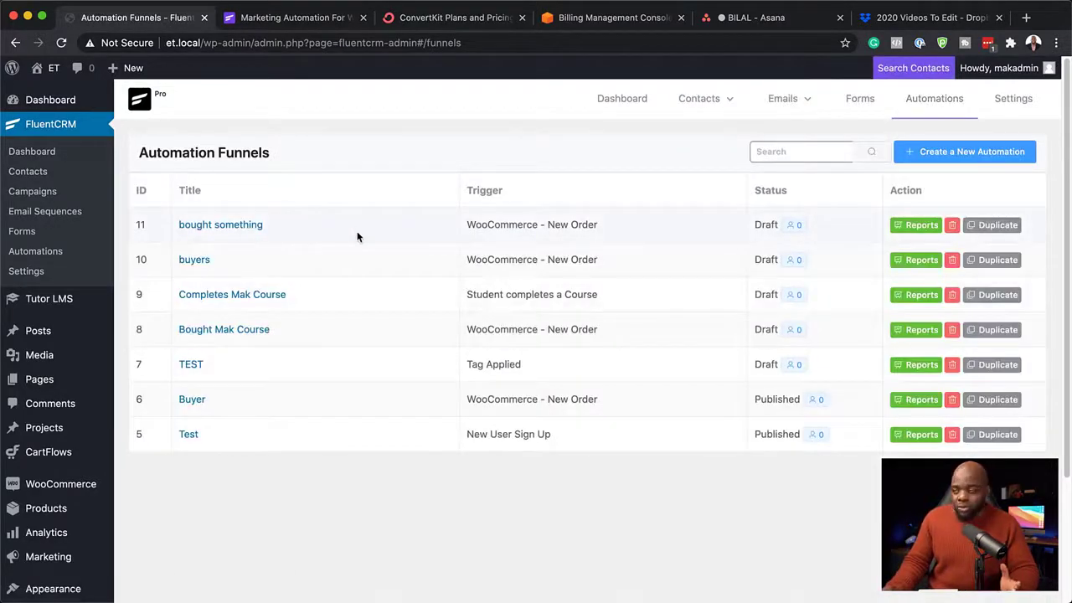
{"action": "left_click", "coordinate": [921, 224]}
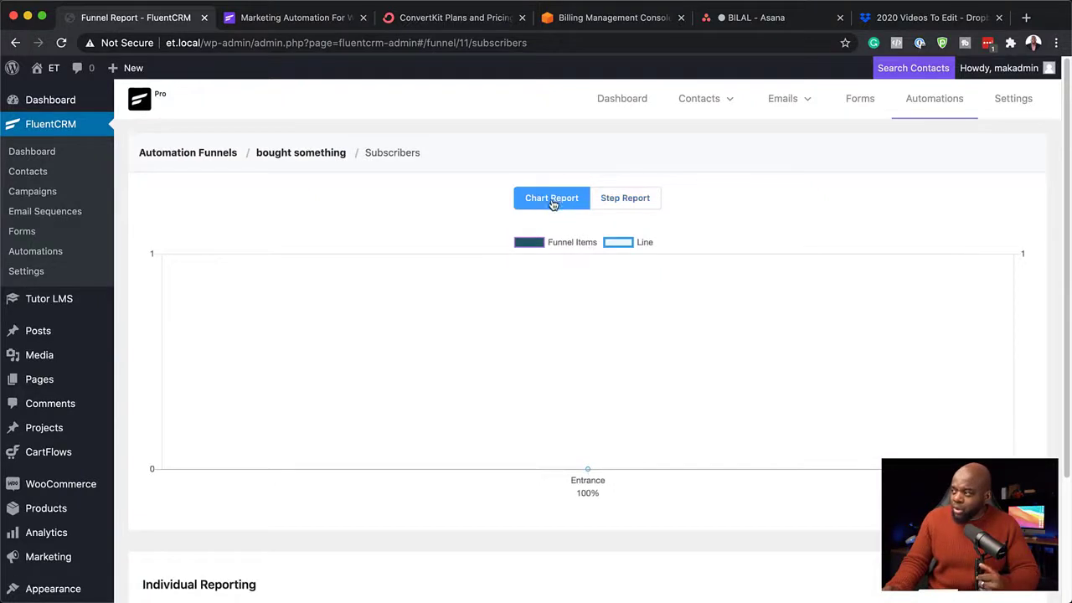
{"action": "scroll", "coordinate": [466, 461], "scroll_direction": "down", "scroll_amount": 5}
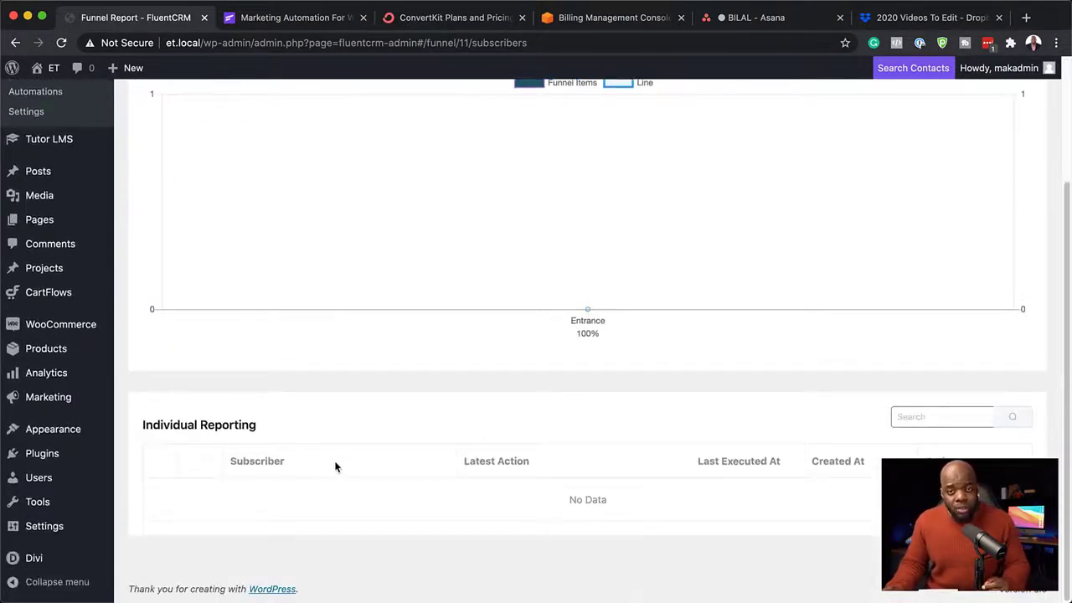
{"action": "scroll", "coordinate": [481, 419], "scroll_direction": "up", "scroll_amount": 5}
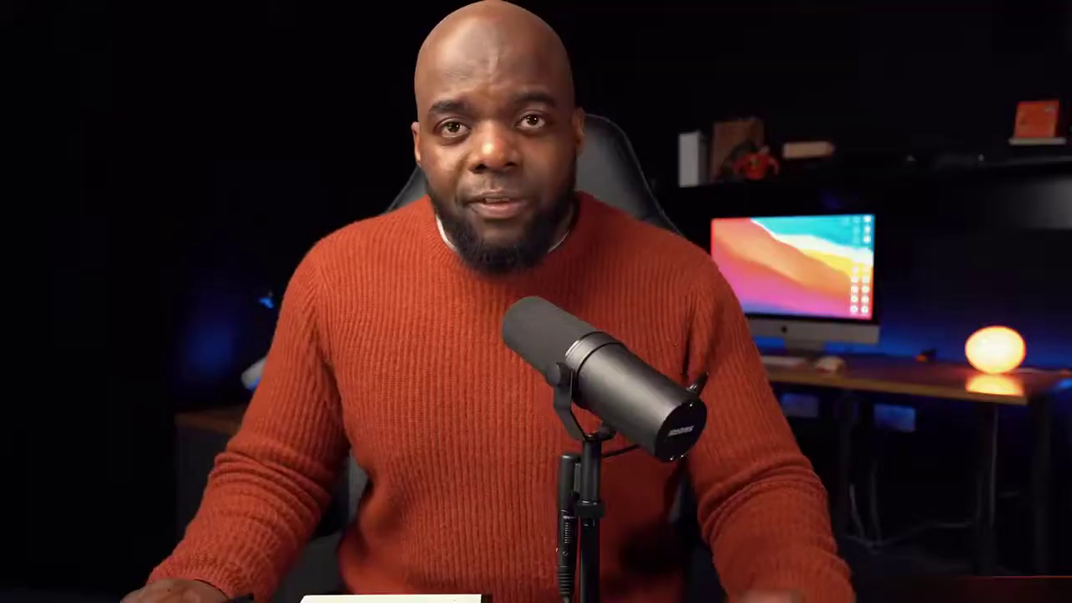
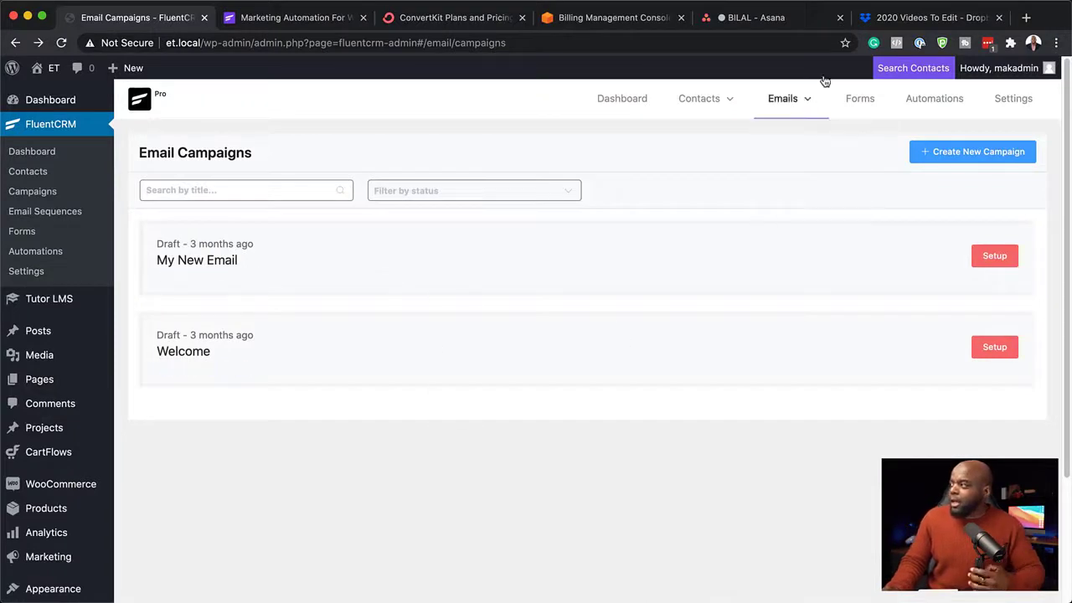
Step: Open the Onboarding email sequence and look over its emails and their delays
{"action": "mouse_move", "coordinate": [797, 110]}
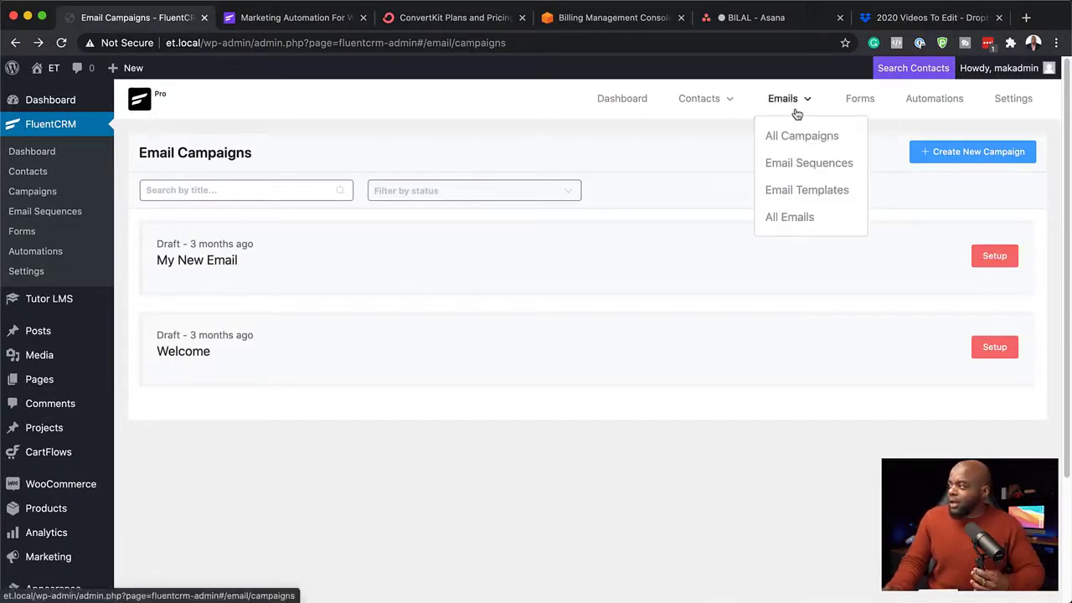
{"action": "left_click", "coordinate": [795, 172]}
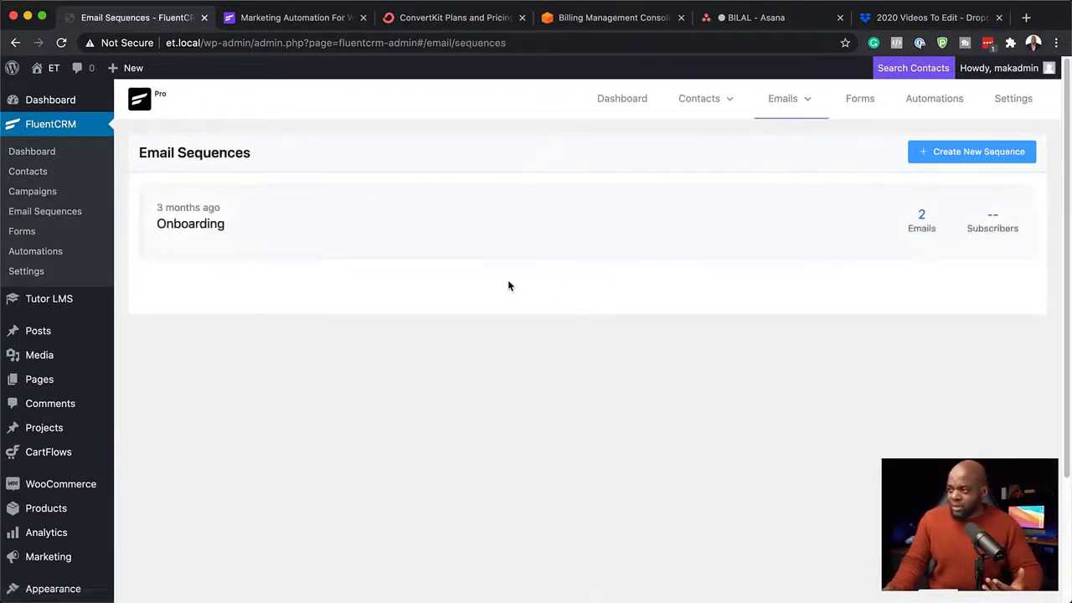
{"action": "left_click", "coordinate": [187, 223]}
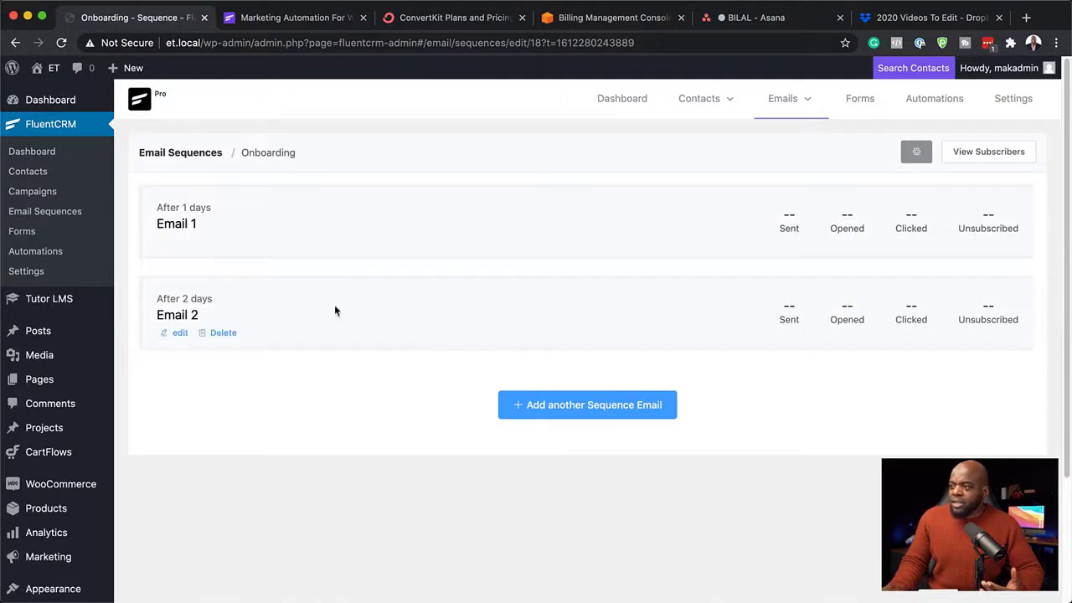
{"action": "mouse_move", "coordinate": [251, 248]}
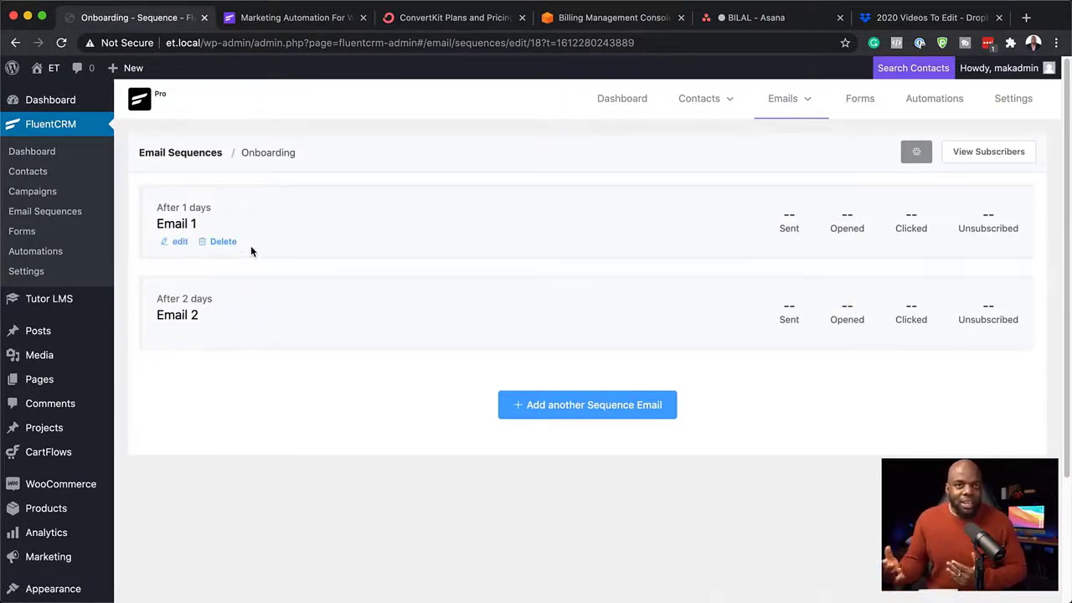
{"action": "mouse_move", "coordinate": [239, 293]}
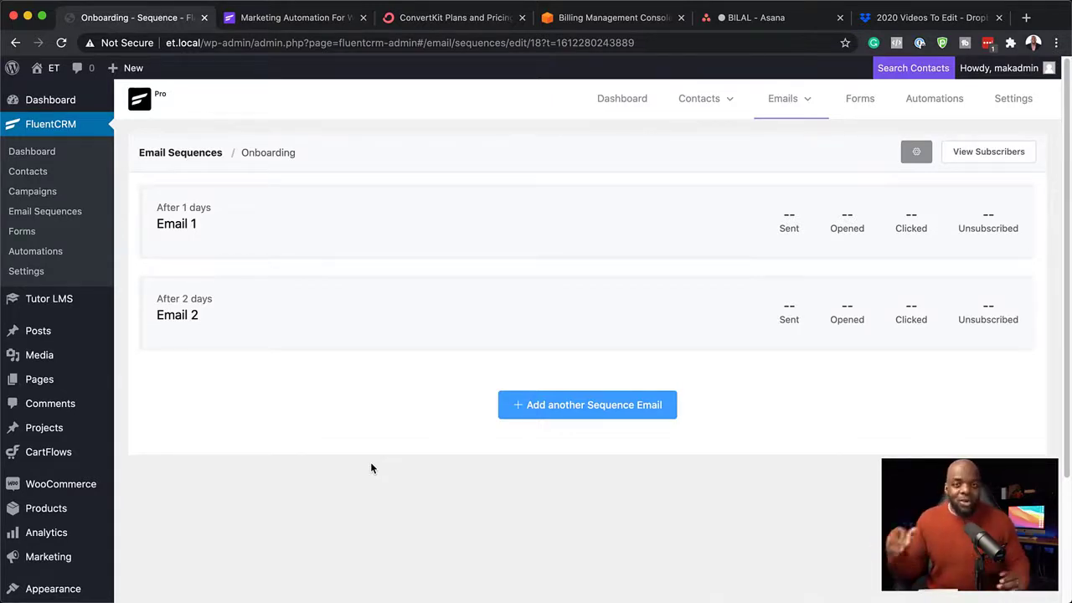
Step: Create a new email campaign titled "test2"
{"action": "mouse_move", "coordinate": [783, 98]}
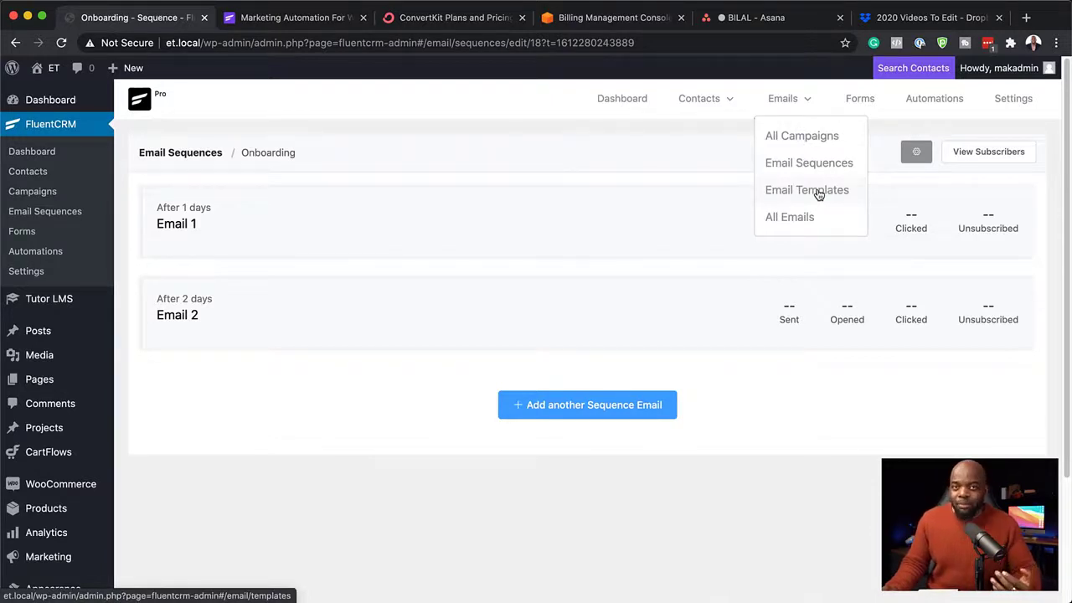
{"action": "left_click", "coordinate": [834, 137]}
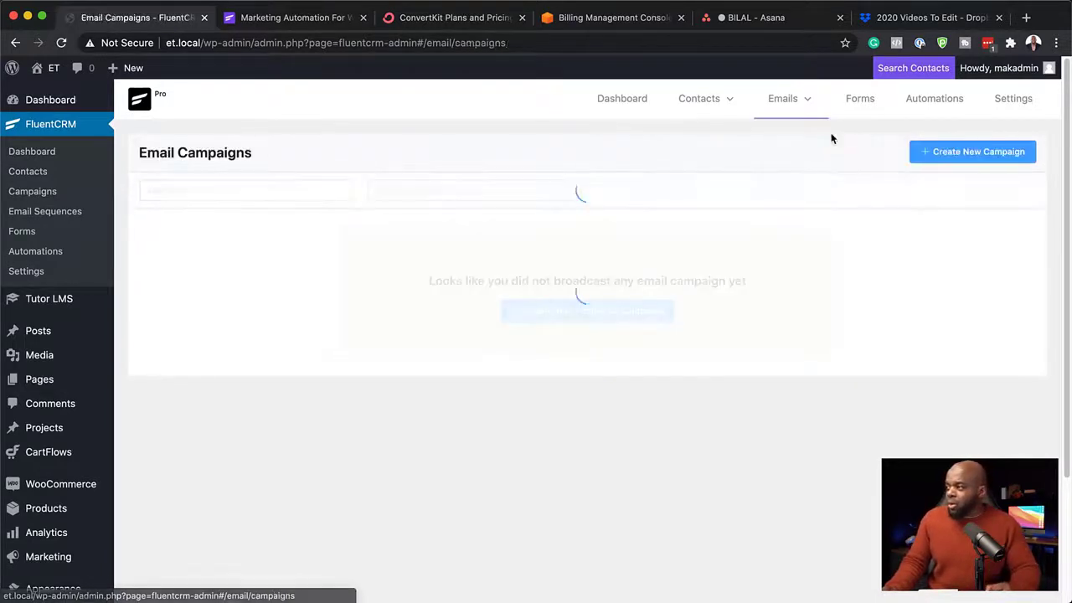
{"action": "left_click", "coordinate": [997, 161]}
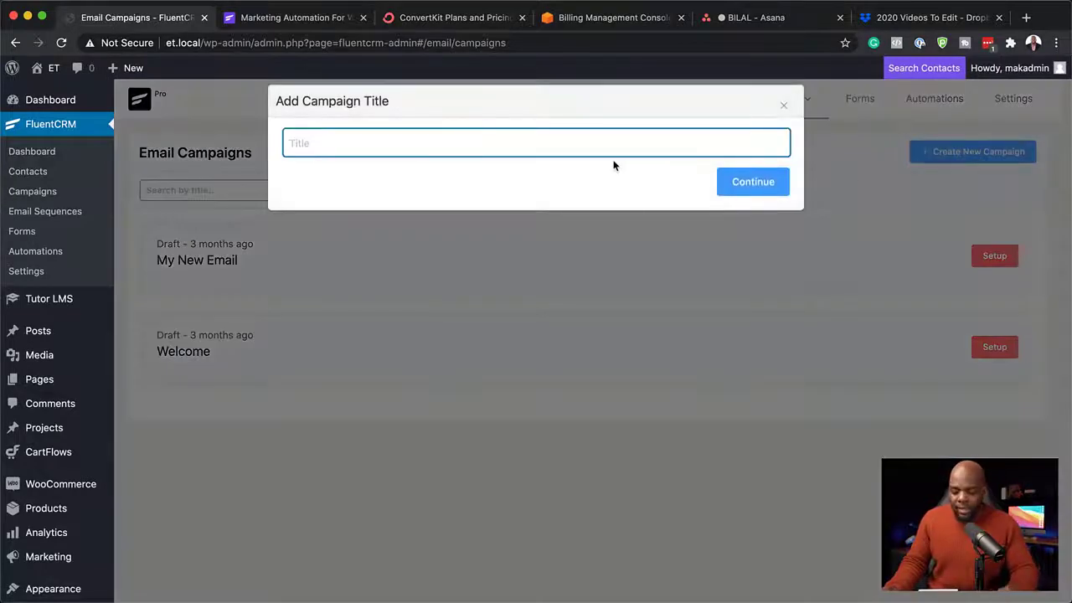
{"action": "type", "text": "test2"}
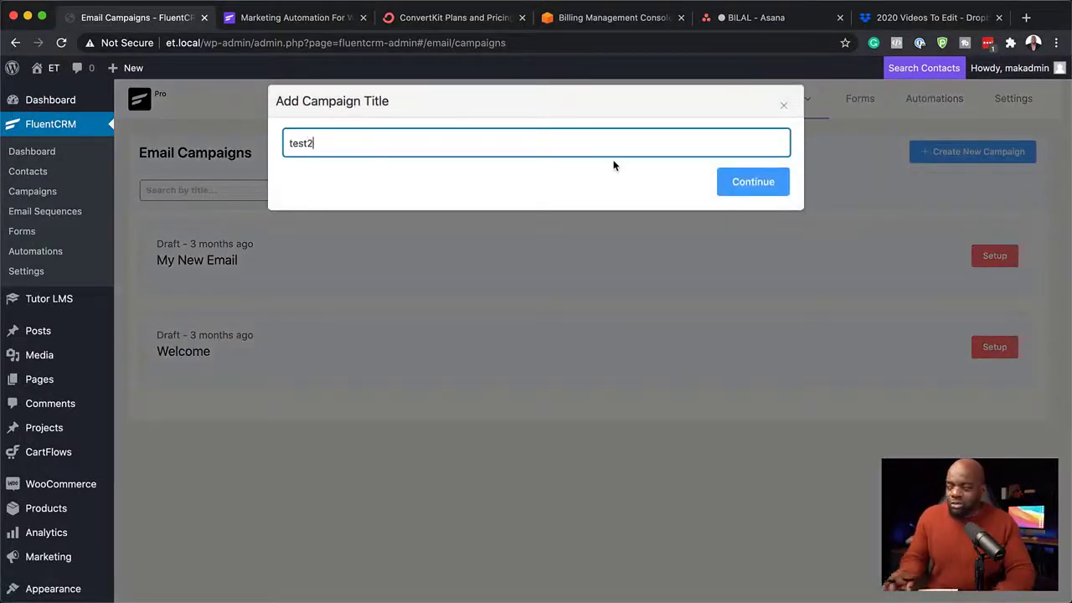
{"action": "left_click", "coordinate": [771, 182]}
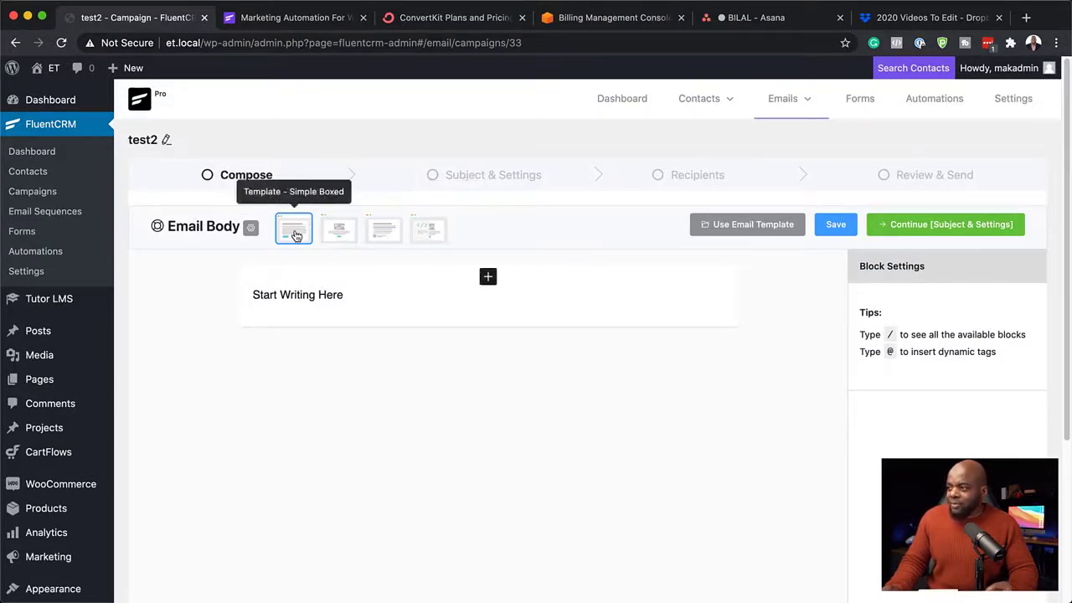
Step: Try the other email body templates, including Plain Centered and Classic, and return to Simple Boxed
{"action": "left_click", "coordinate": [338, 234]}
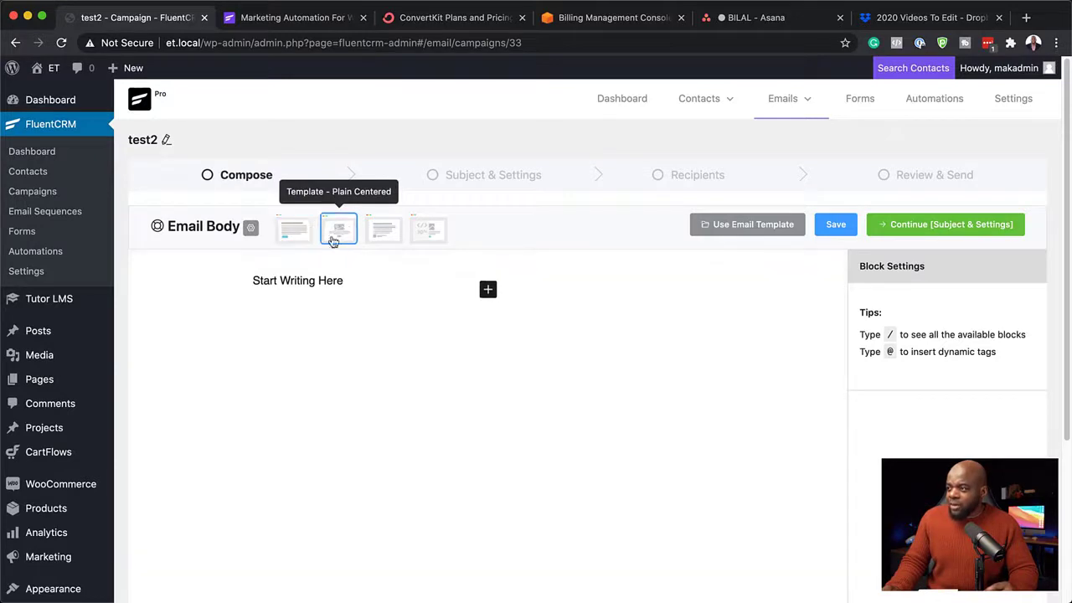
{"action": "left_click", "coordinate": [373, 238]}
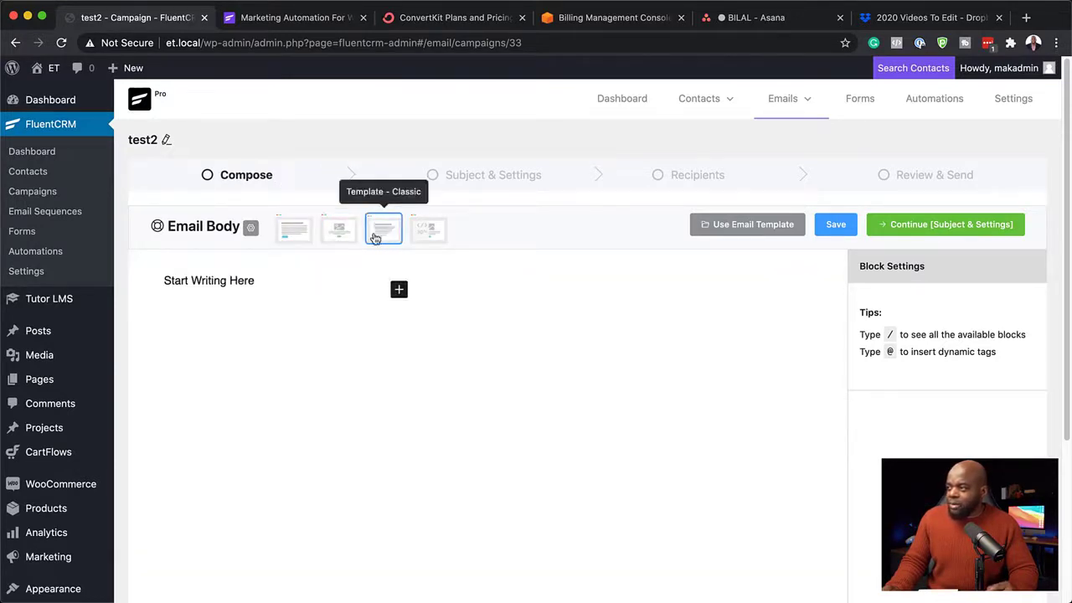
{"action": "left_click", "coordinate": [429, 235]}
{"action": "left_click", "coordinate": [329, 233]}
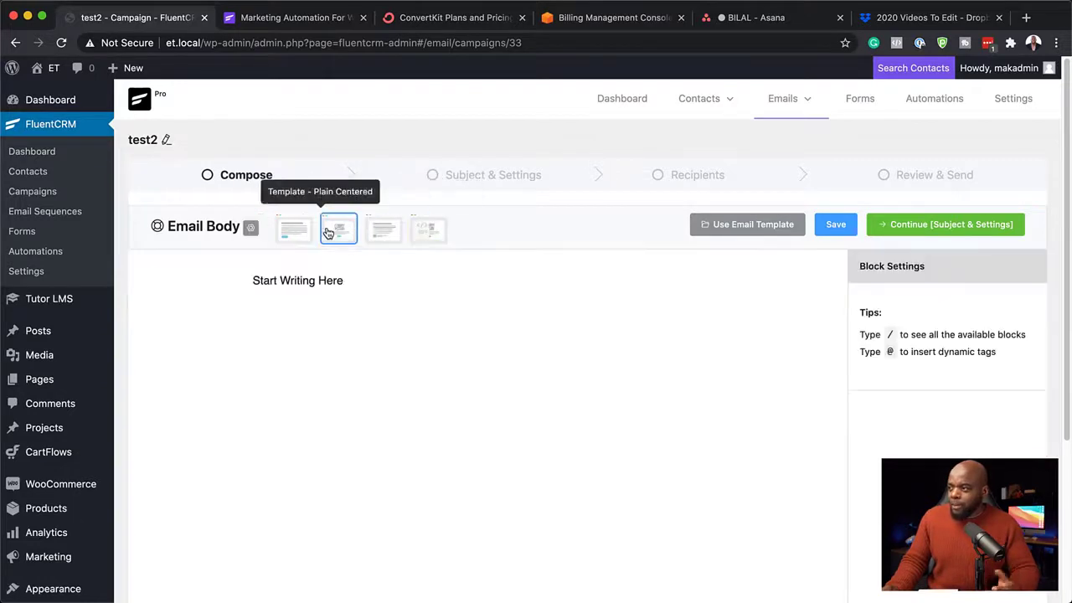
{"action": "left_click", "coordinate": [289, 233]}
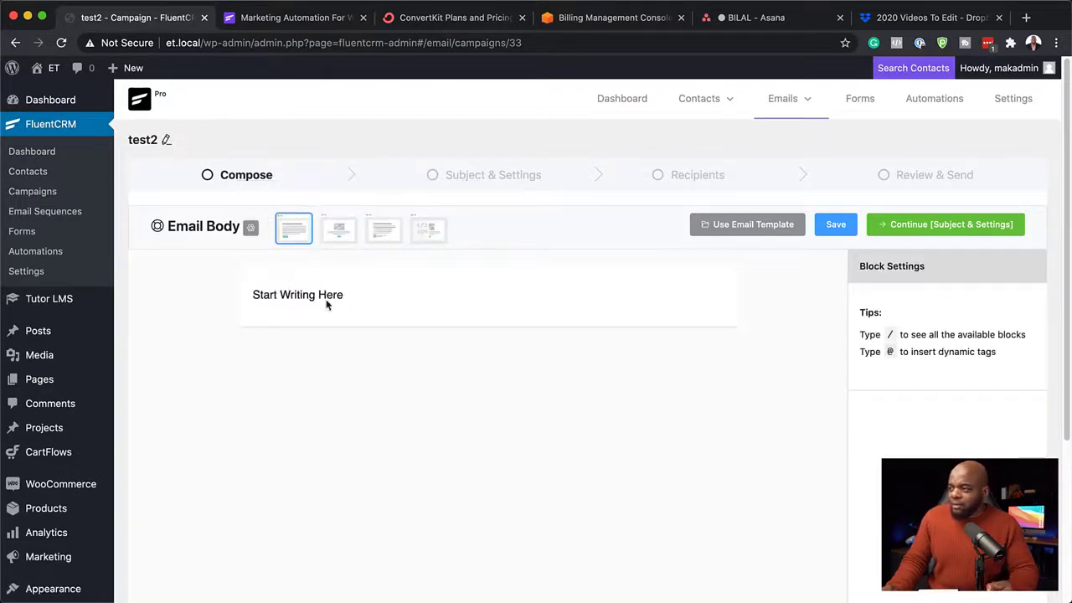
Step: Add a paragraph block below "Start Writing Here" and paste two paragraphs of Lorem ipsum text into the email body
{"action": "left_click", "coordinate": [351, 296]}
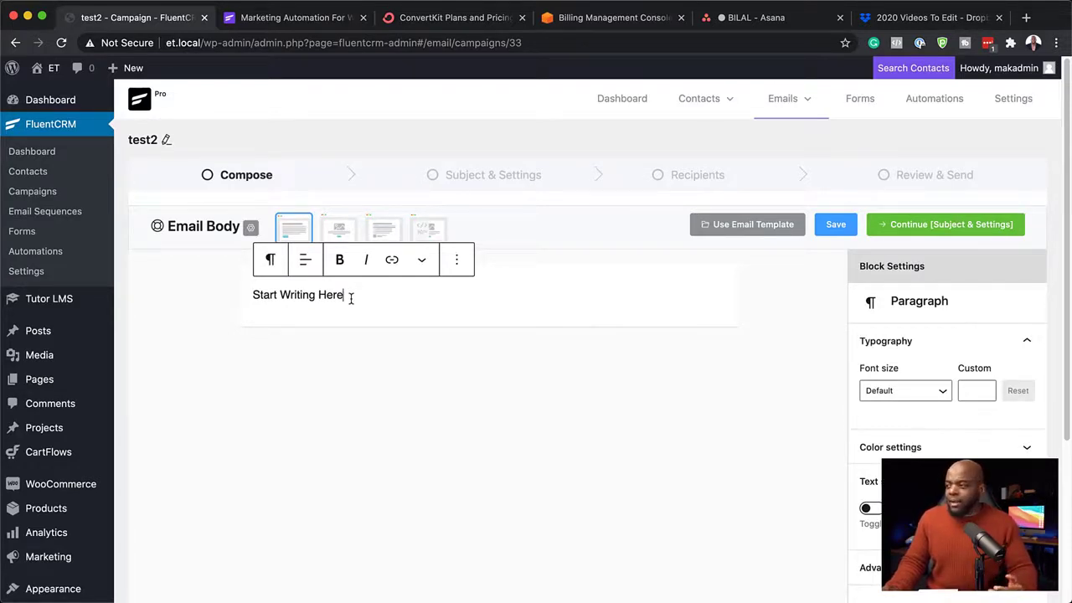
{"action": "key", "text": "Return"}
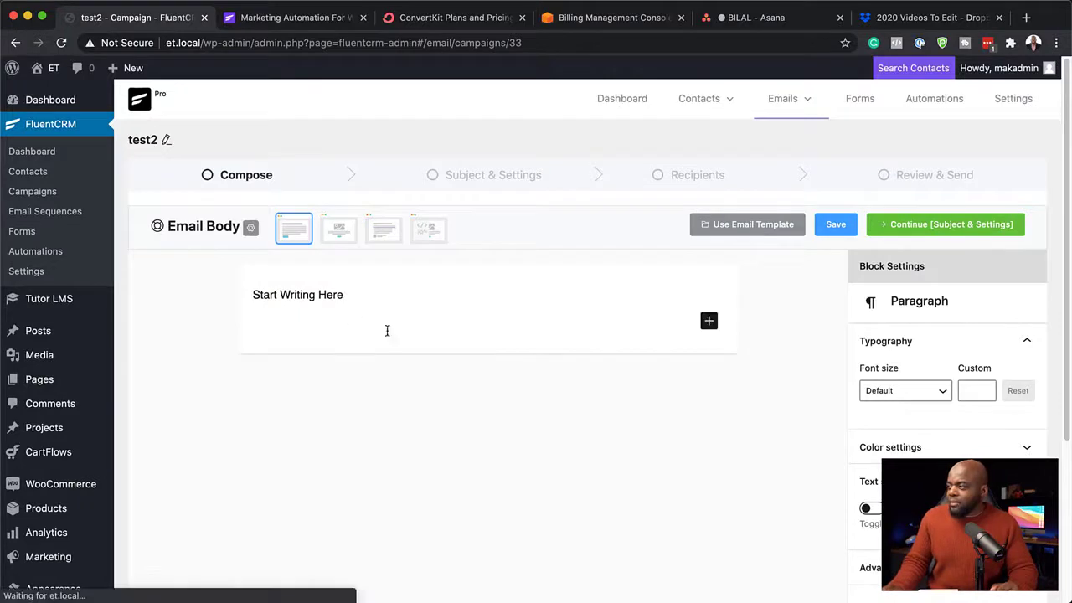
{"action": "left_click", "coordinate": [709, 325]}
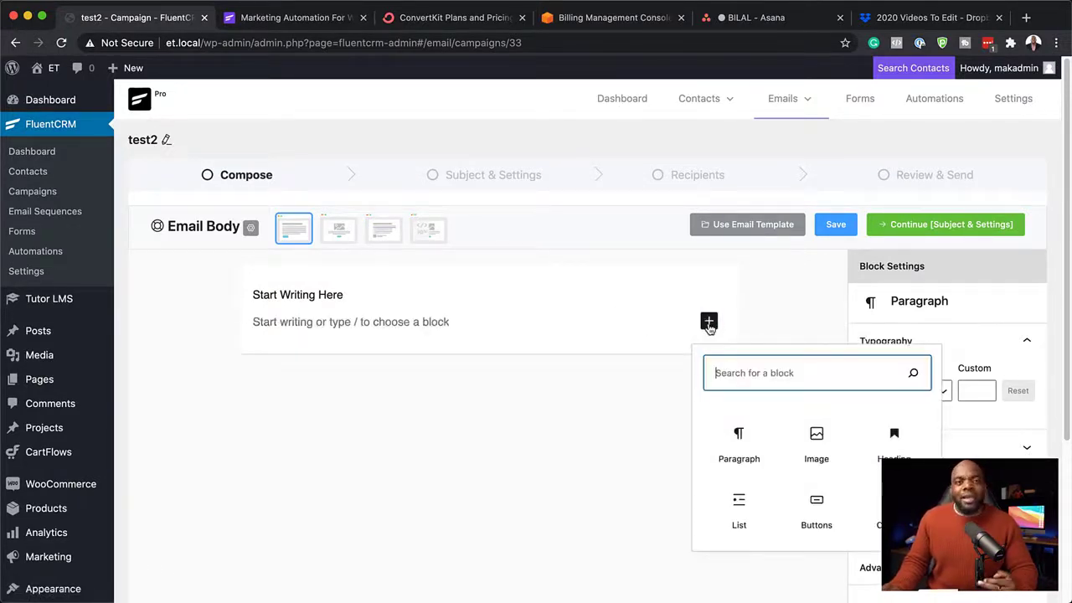
{"action": "left_click", "coordinate": [742, 440]}
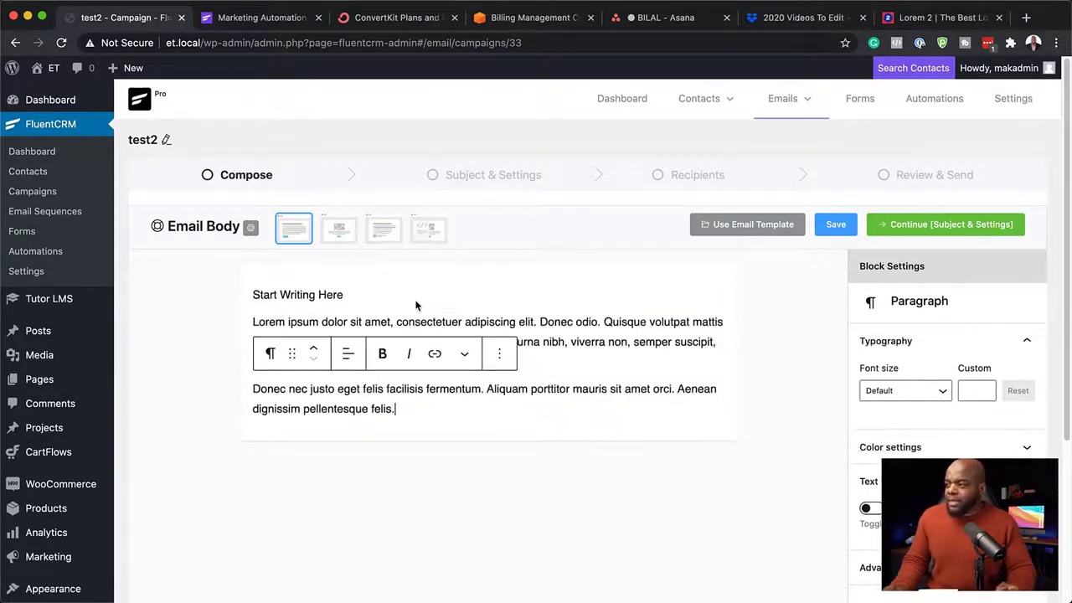
{"action": "key", "text": "super+v"}
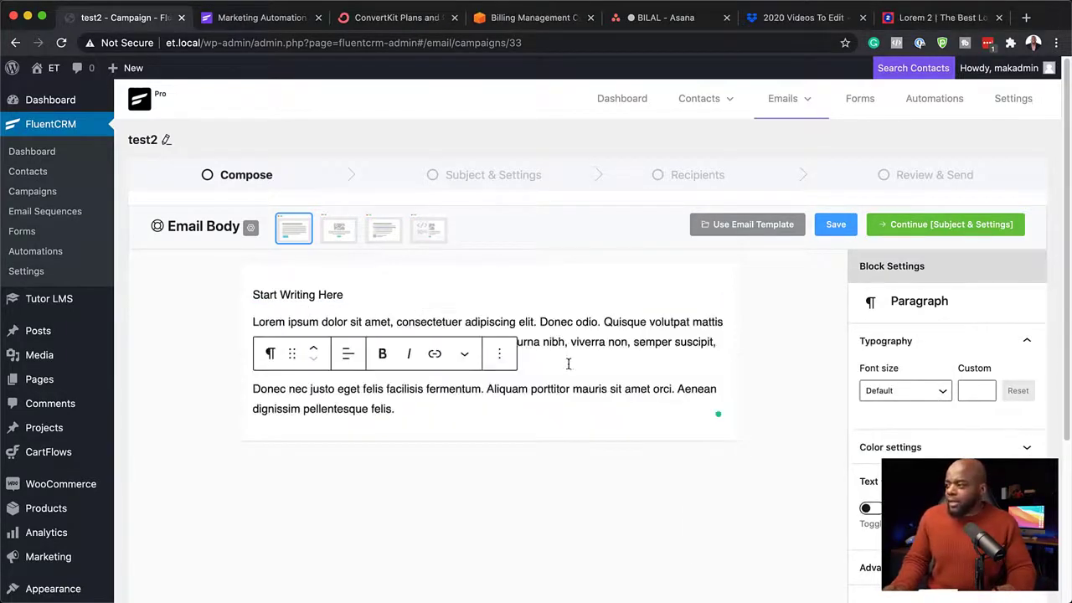
Step: Insert an image block between the two Lorem ipsum paragraphs of the email body
{"action": "key", "text": "Return"}
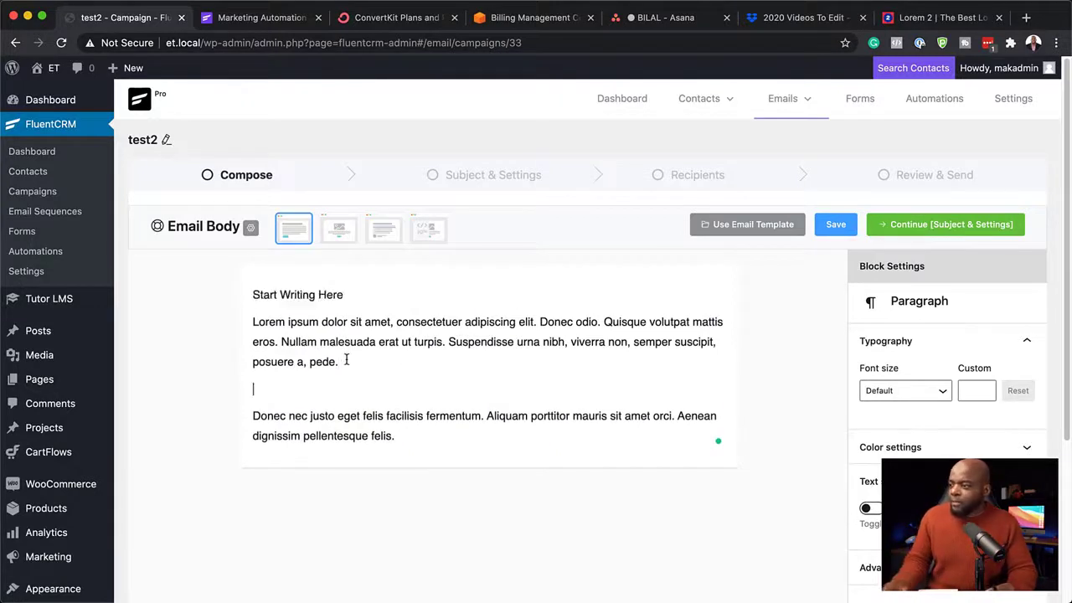
{"action": "left_click", "coordinate": [709, 389]}
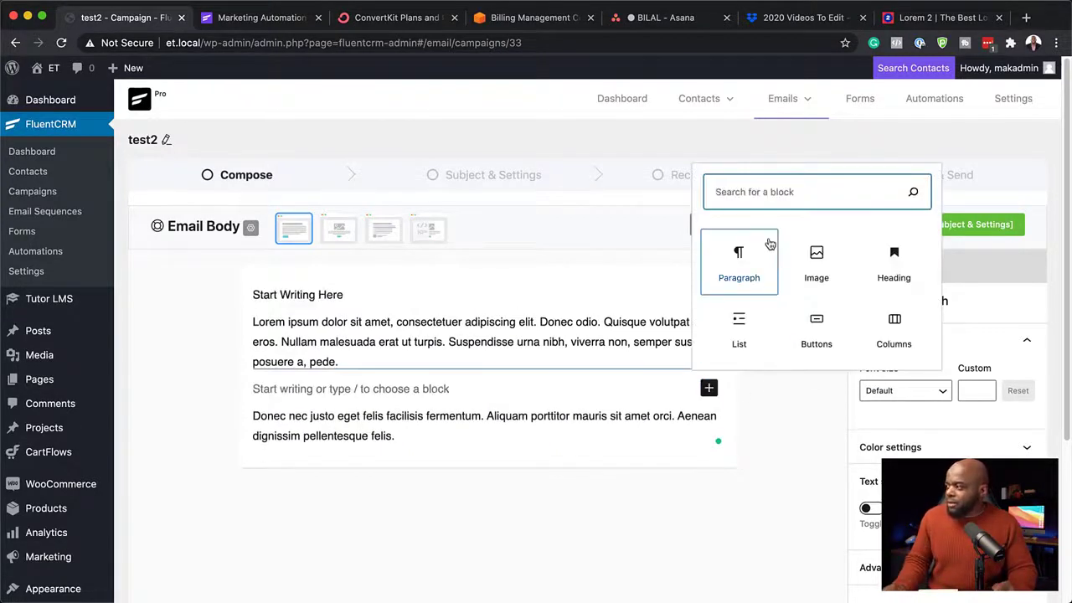
{"action": "type", "text": "im"}
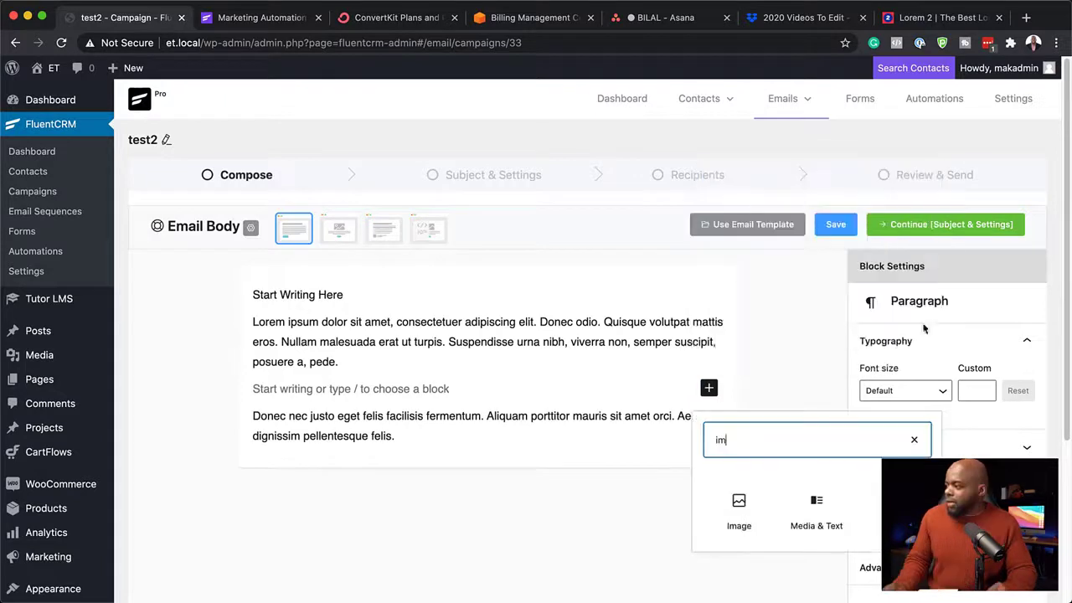
{"action": "left_click", "coordinate": [736, 503]}
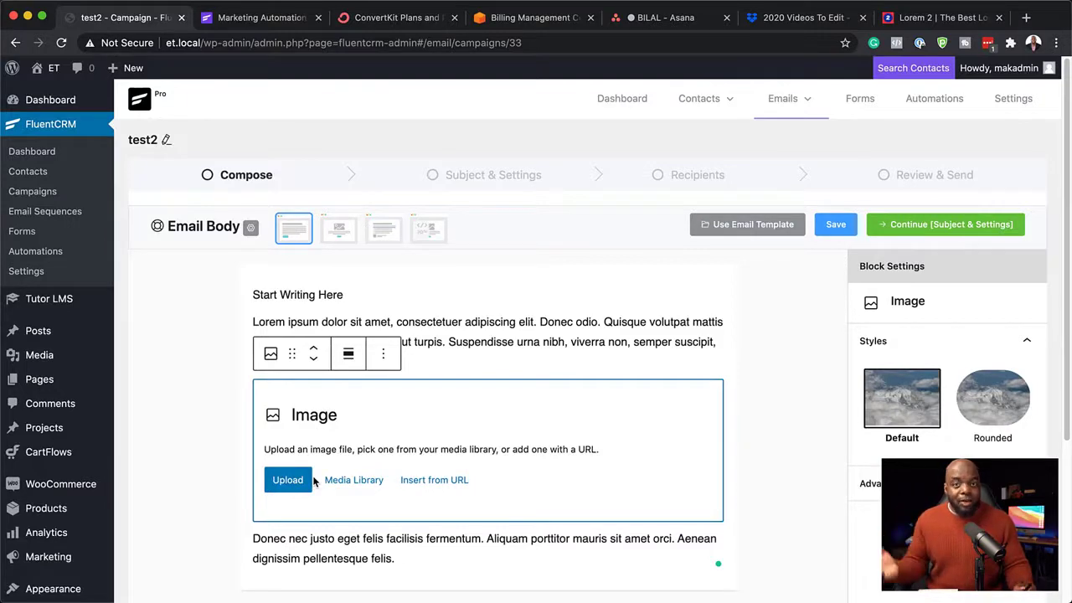
Step: Fill the image block with pexels-mentatdgt-1399282.jpg, the woman in a car seat, from the media library
{"action": "left_click", "coordinate": [356, 480]}
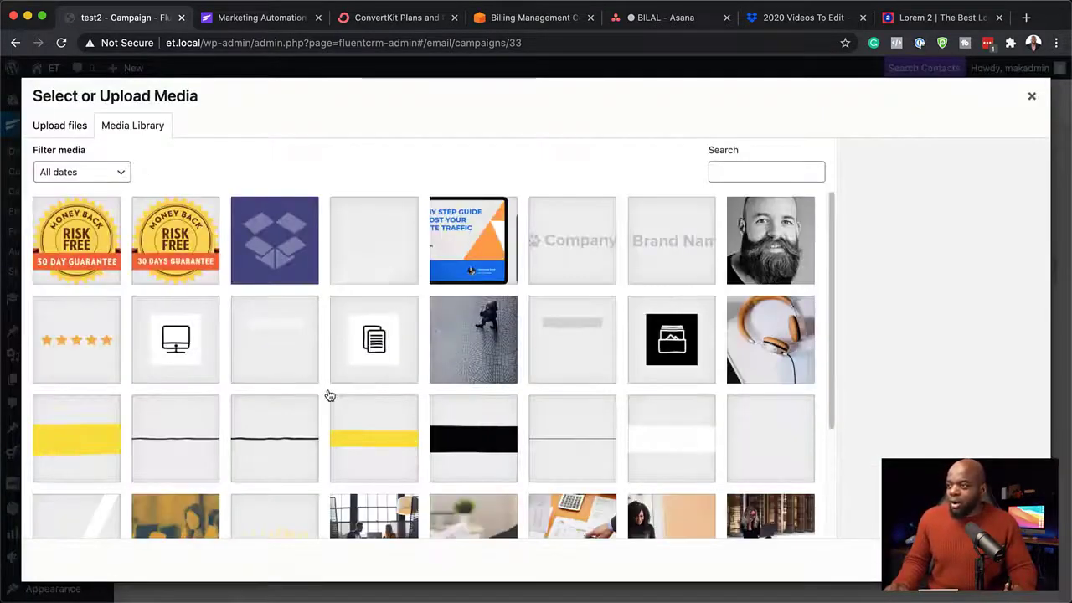
{"action": "scroll", "coordinate": [322, 382], "scroll_direction": "down", "scroll_amount": 5}
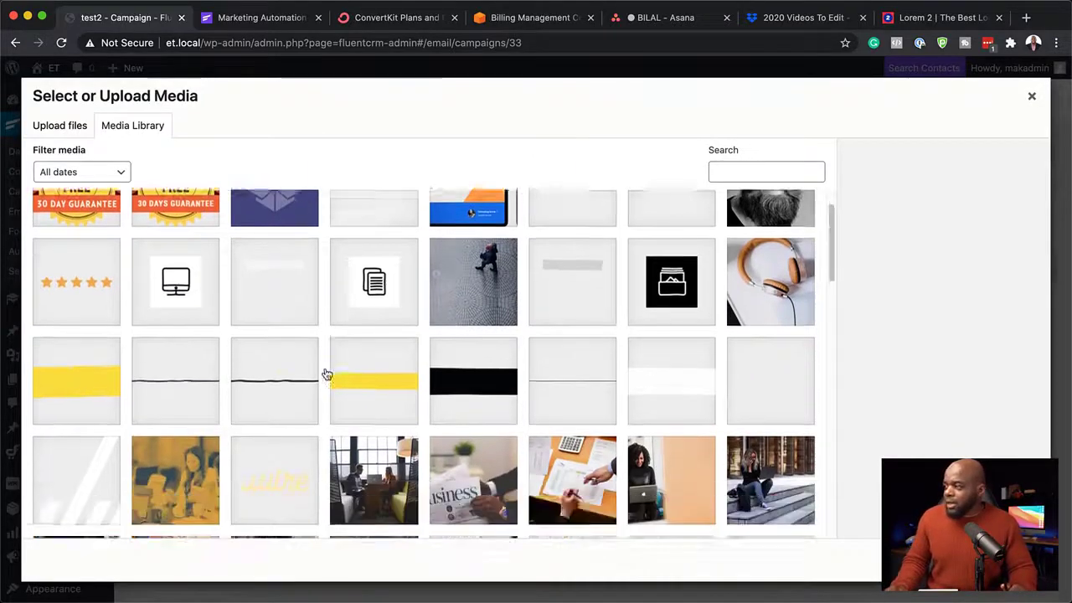
{"action": "scroll", "coordinate": [325, 375], "scroll_direction": "down", "scroll_amount": 1}
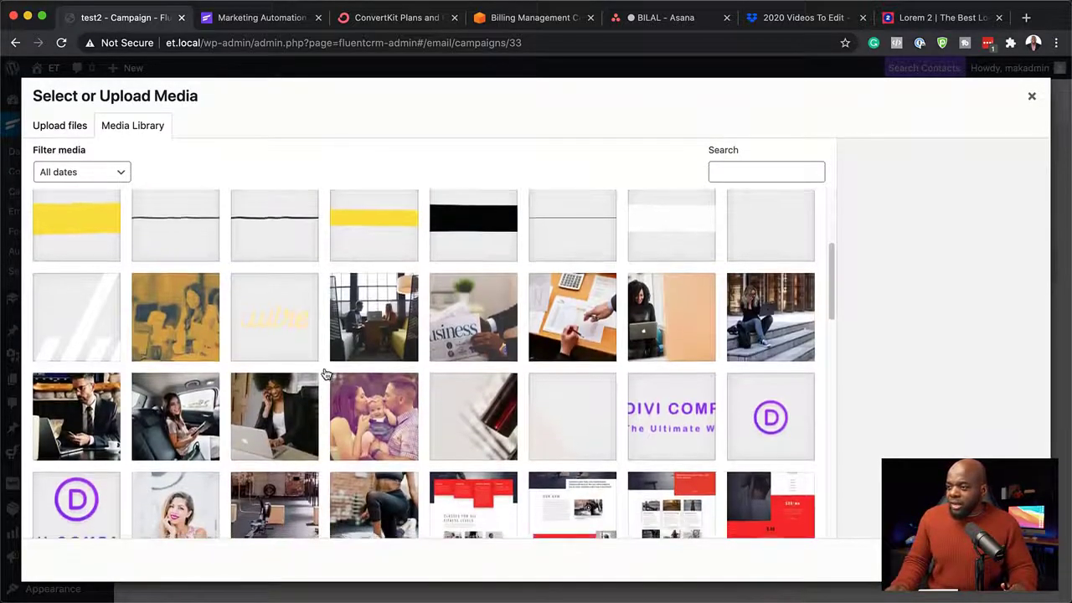
{"action": "left_click", "coordinate": [193, 412]}
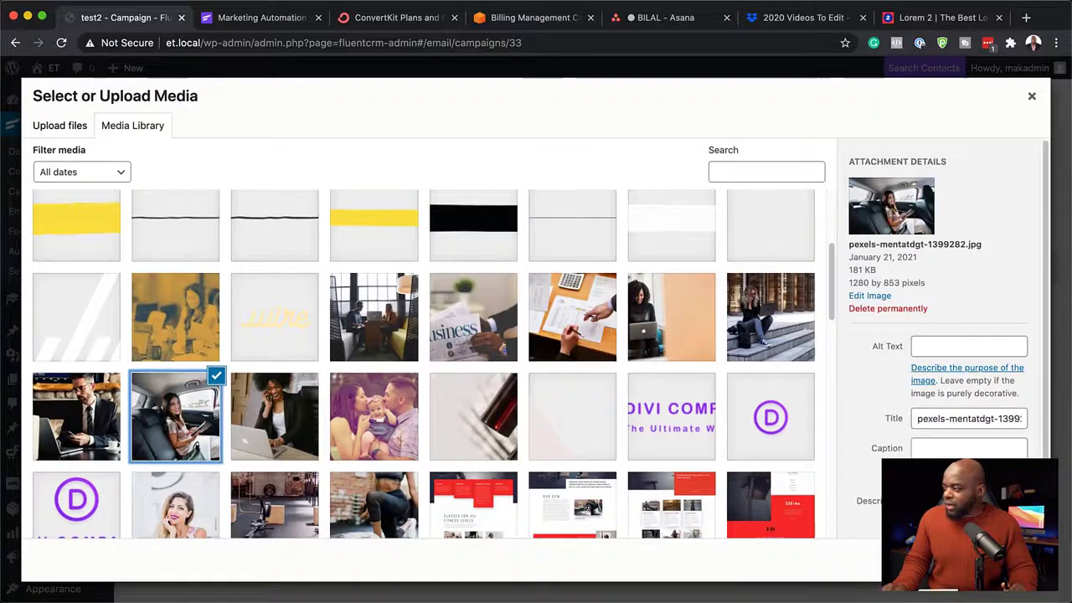
{"action": "left_click", "coordinate": [1016, 560]}
Step: Shrink the car image proportionally to a little under nine tenths of the text width
{"action": "scroll", "coordinate": [673, 419], "scroll_direction": "down", "scroll_amount": 5}
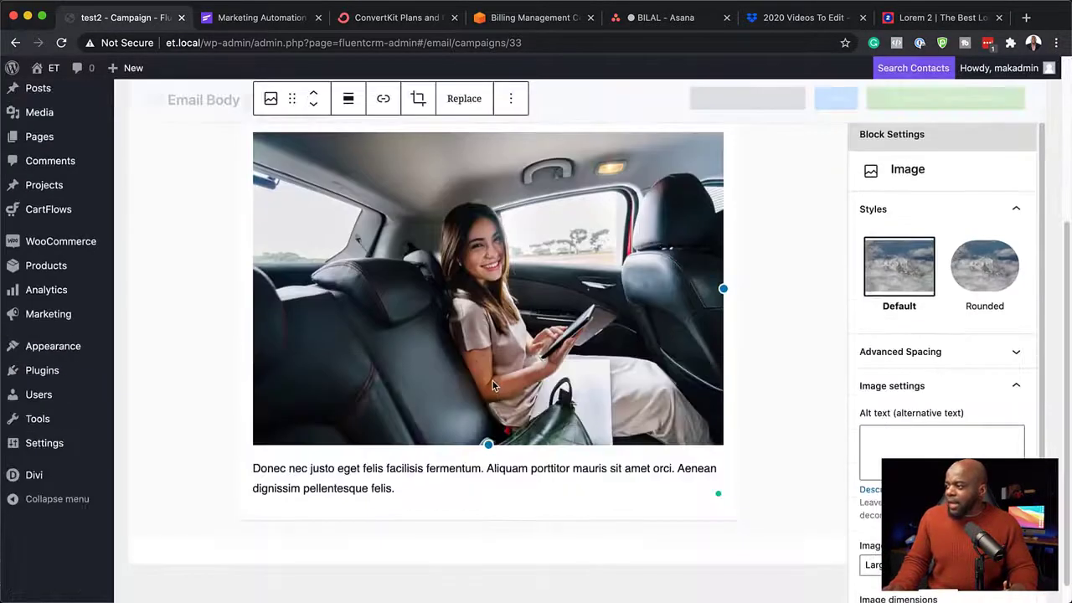
{"action": "scroll", "coordinate": [758, 394], "scroll_direction": "down", "scroll_amount": 1}
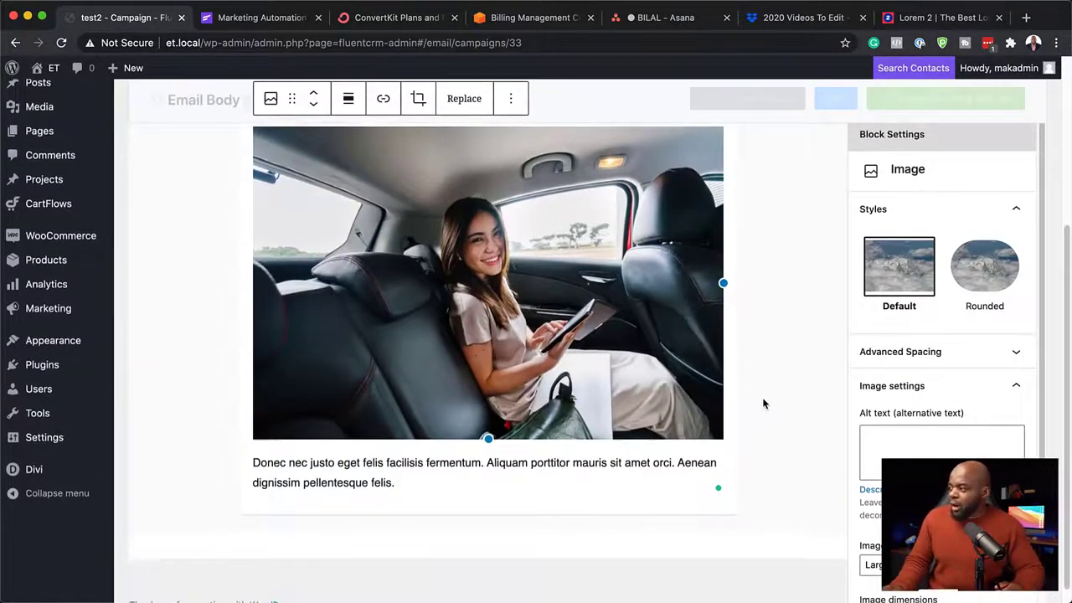
{"action": "left_click_drag", "start_coordinate": [725, 288], "coordinate": [641, 280]}
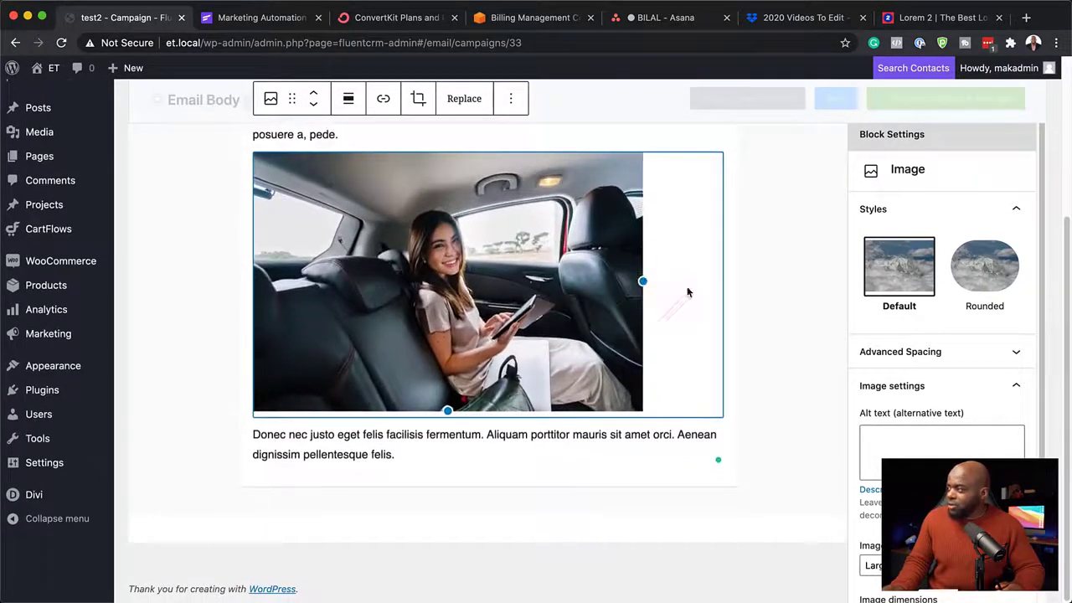
{"action": "scroll", "coordinate": [930, 360], "scroll_direction": "down", "scroll_amount": 3}
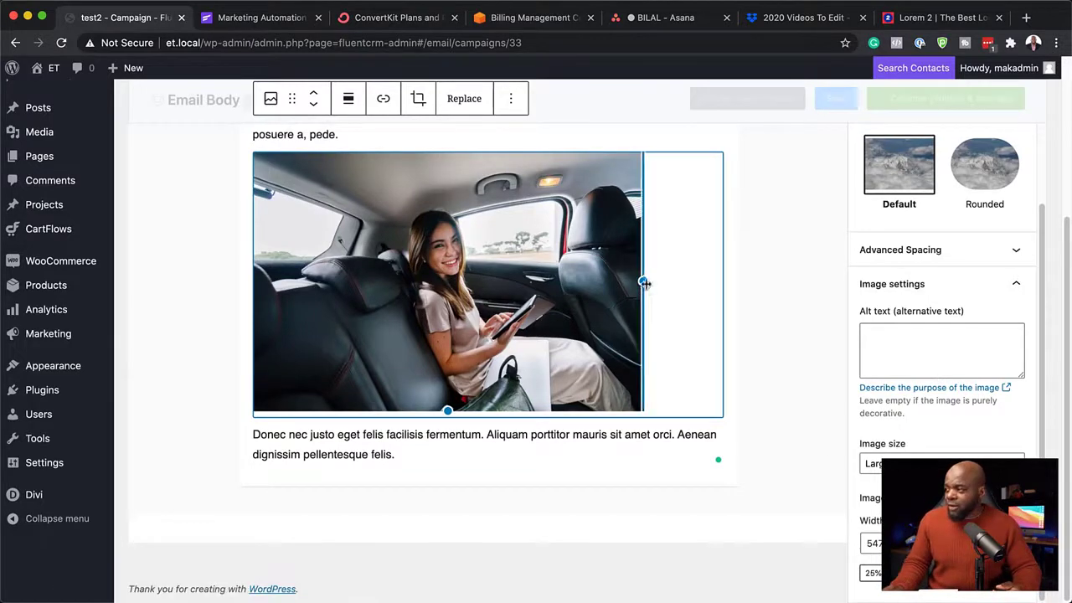
{"action": "left_click_drag", "start_coordinate": [643, 283], "coordinate": [665, 285]}
Step: Add a button block labelled "click here" below the last paragraph of the email
{"action": "left_click", "coordinate": [417, 472]}
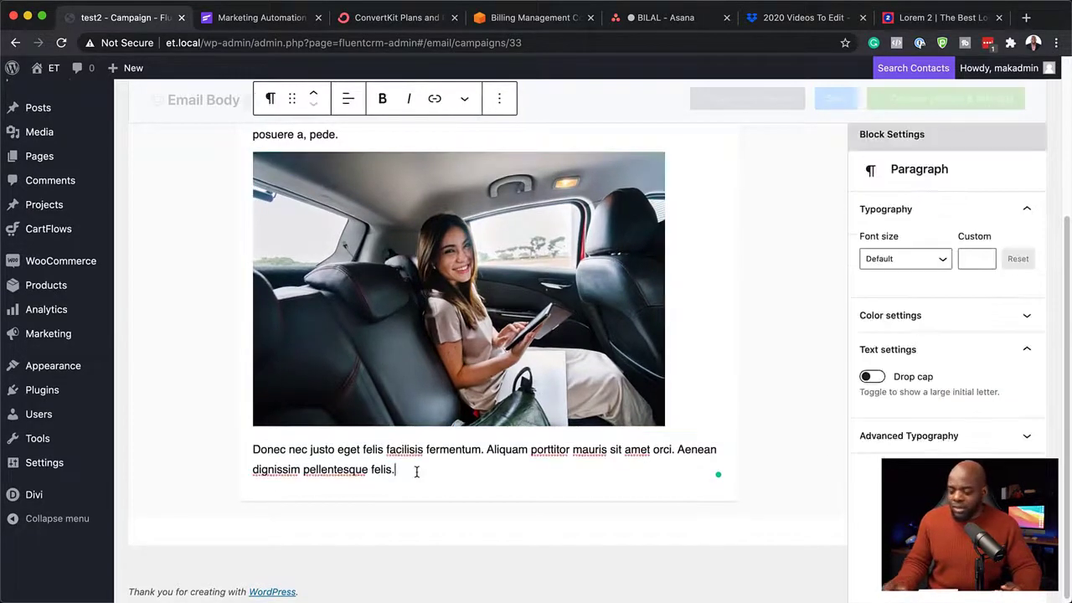
{"action": "key", "text": "Return"}
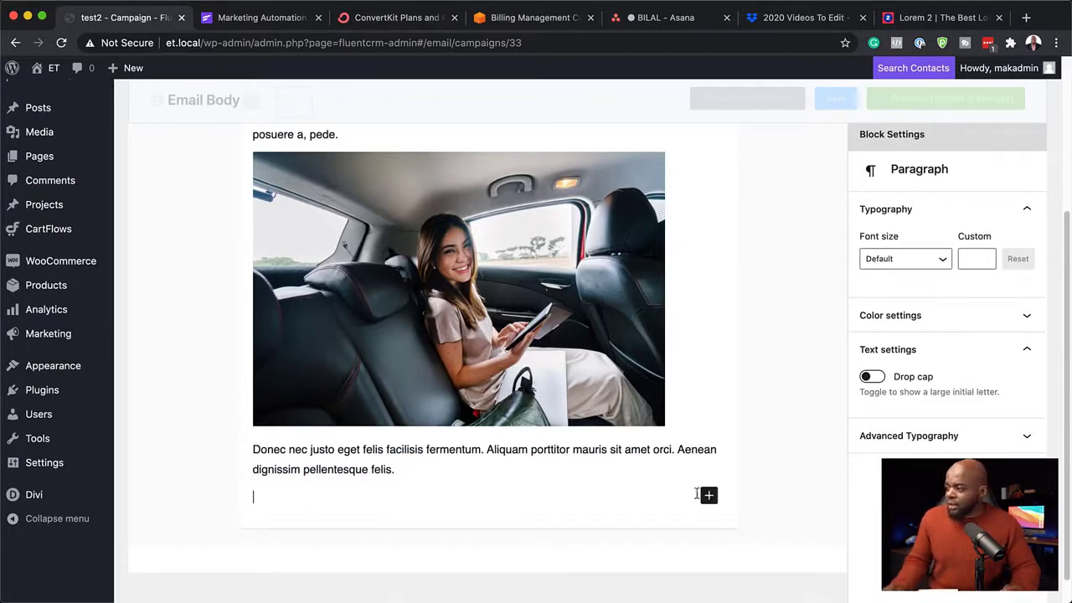
{"action": "left_click", "coordinate": [708, 495]}
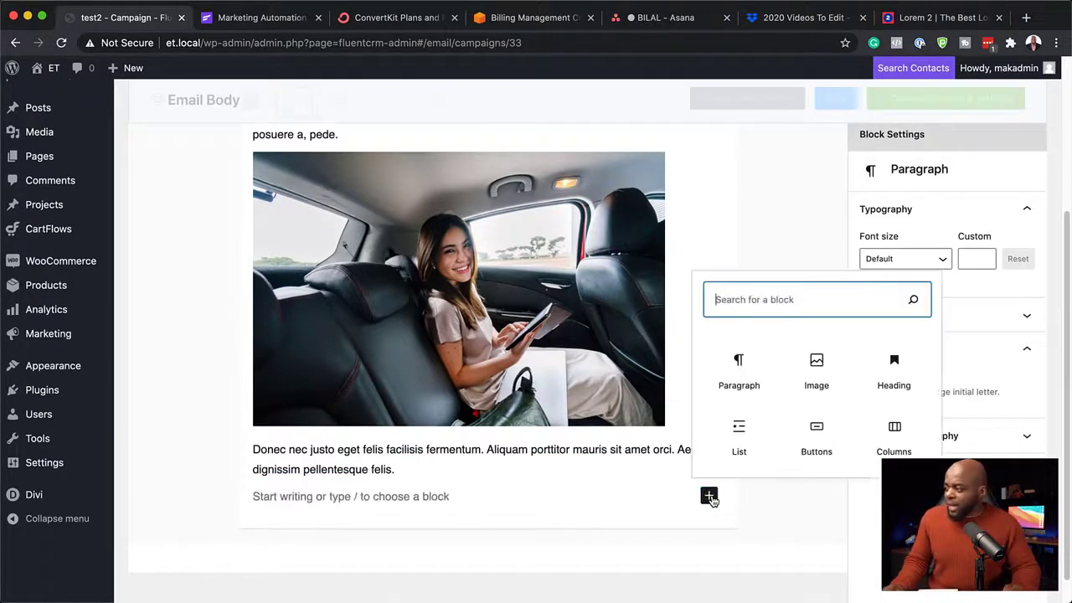
{"action": "left_click", "coordinate": [817, 435]}
{"action": "type", "text": "c"}
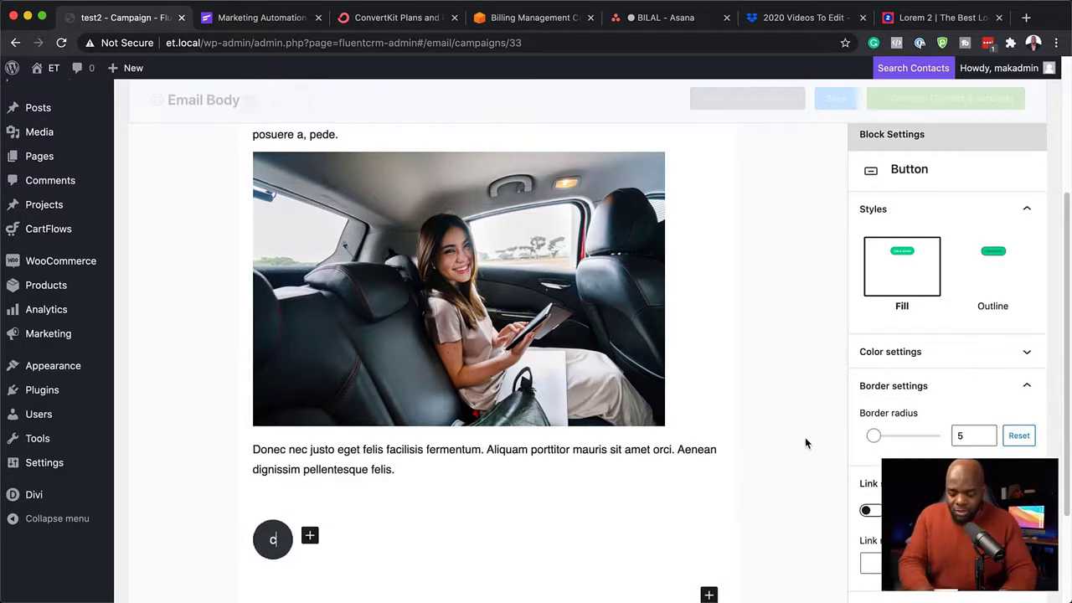
{"action": "type", "text": "lick here"}
Step: Set the "click here" button's border radius to 3
{"action": "scroll", "coordinate": [805, 437], "scroll_direction": "down", "scroll_amount": 3}
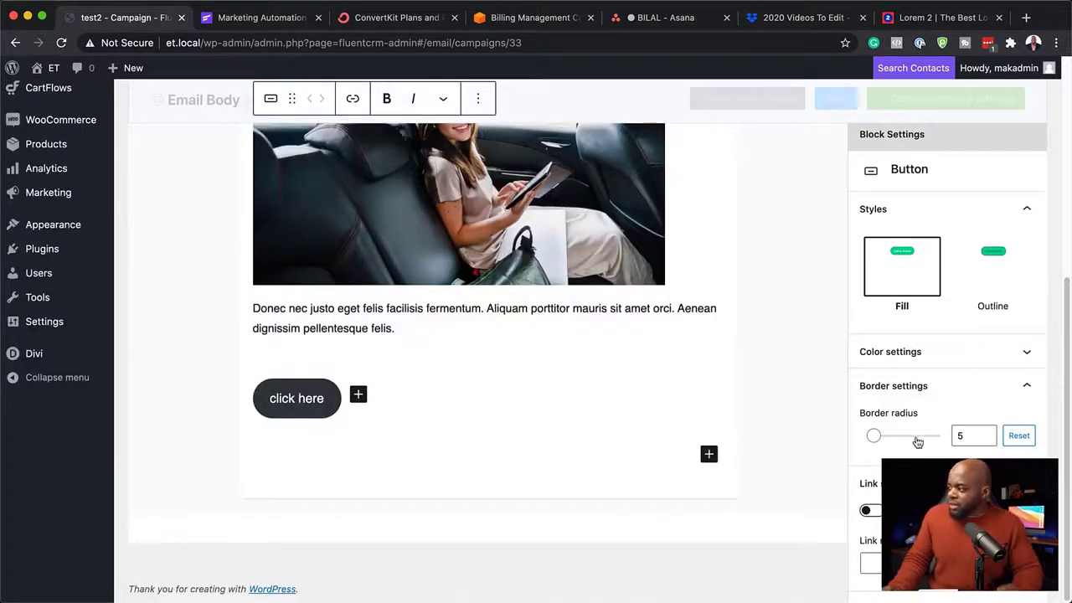
{"action": "left_click", "coordinate": [972, 436]}
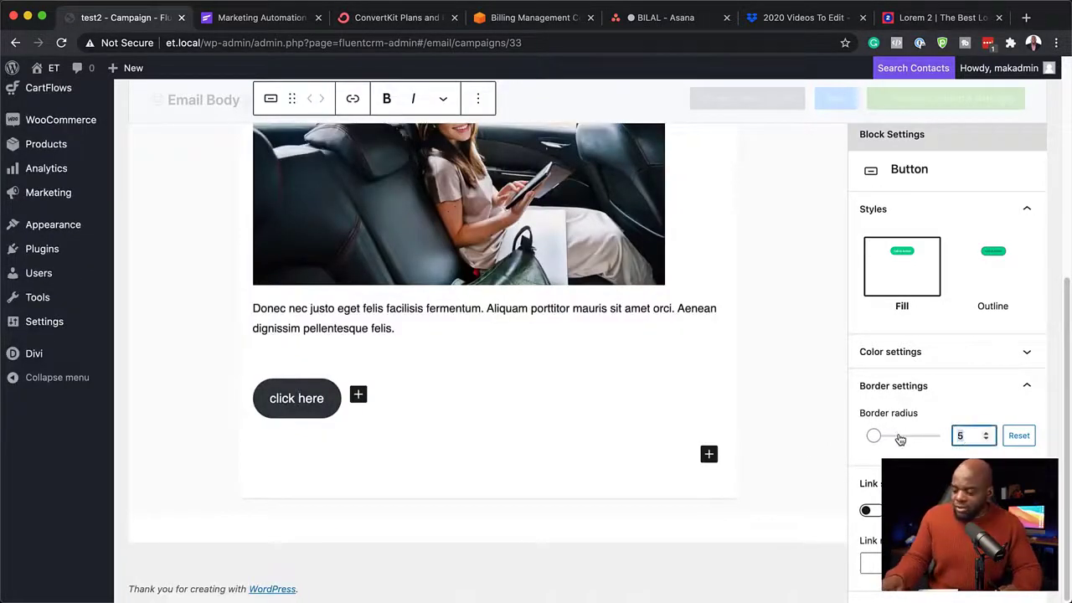
{"action": "type", "text": "3"}
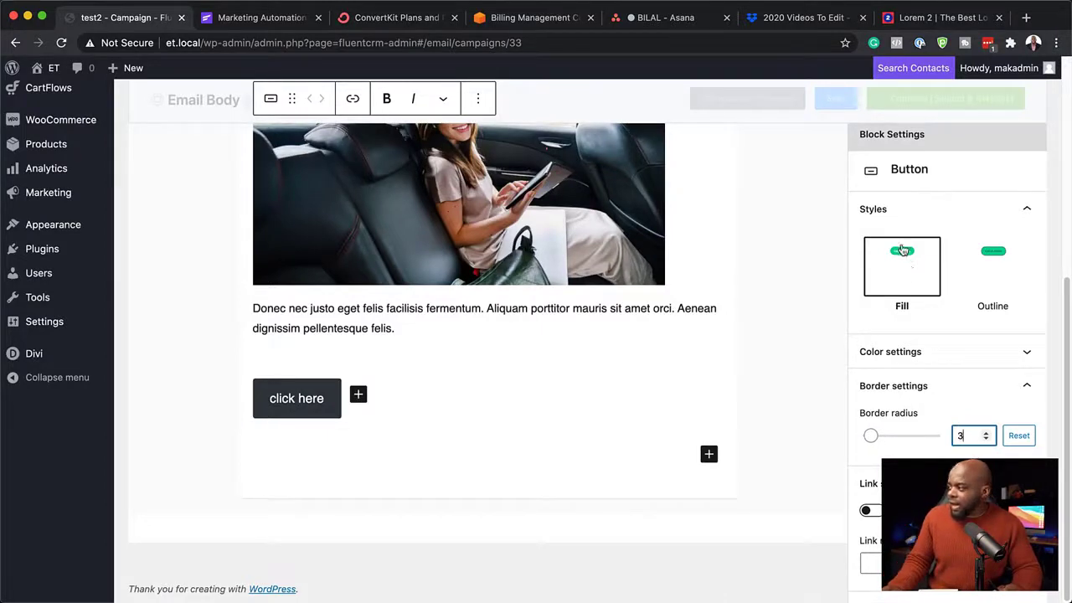
Step: Link the "click here" button to "#" and make the link open in a new tab
{"action": "left_click", "coordinate": [298, 400]}
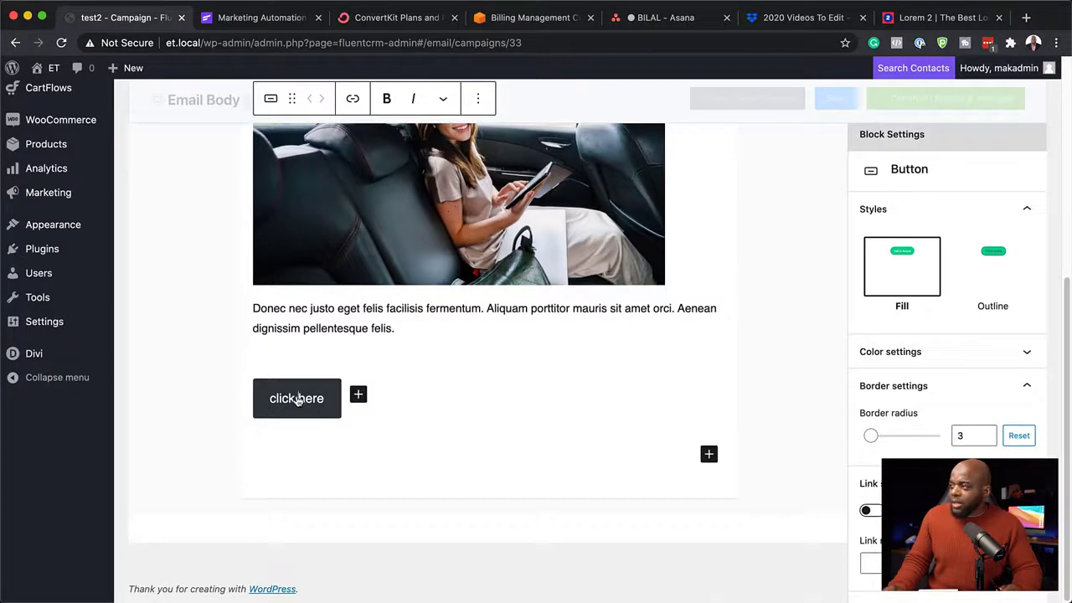
{"action": "left_click", "coordinate": [352, 99]}
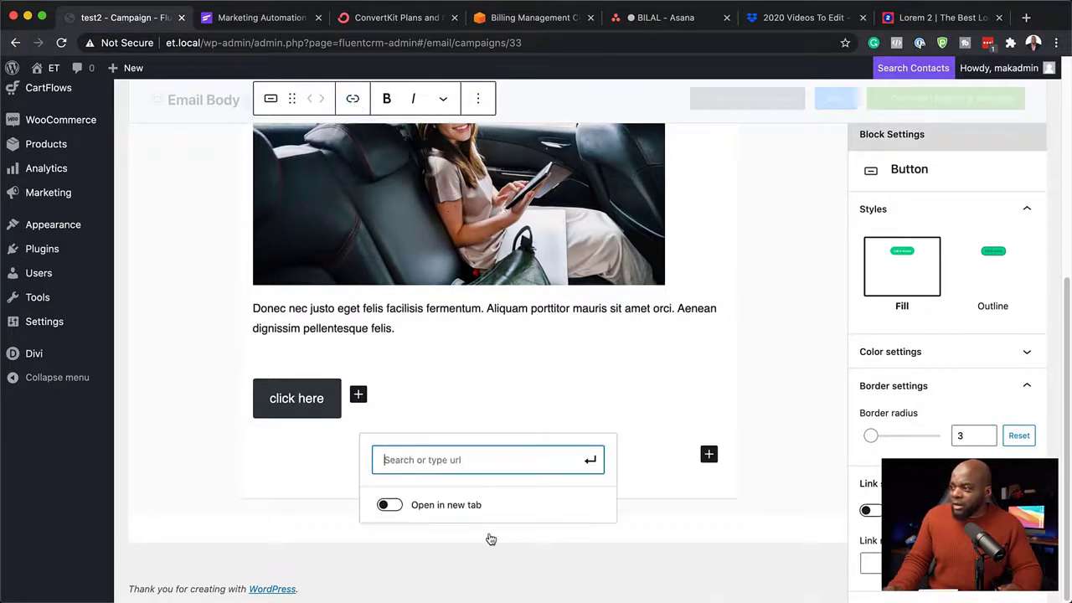
{"action": "type", "text": "#"}
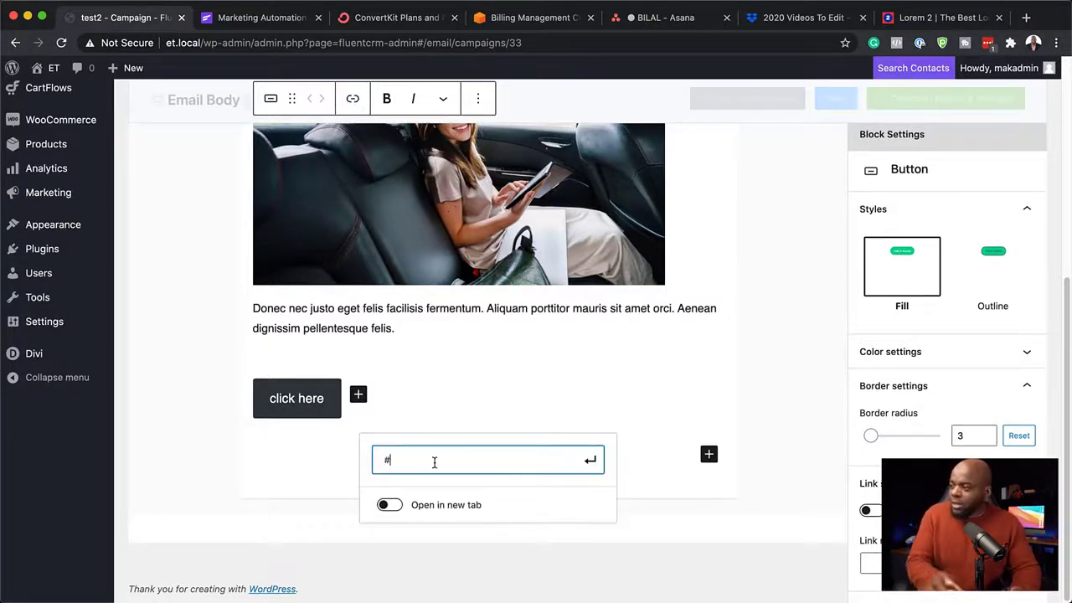
{"action": "left_click", "coordinate": [397, 504]}
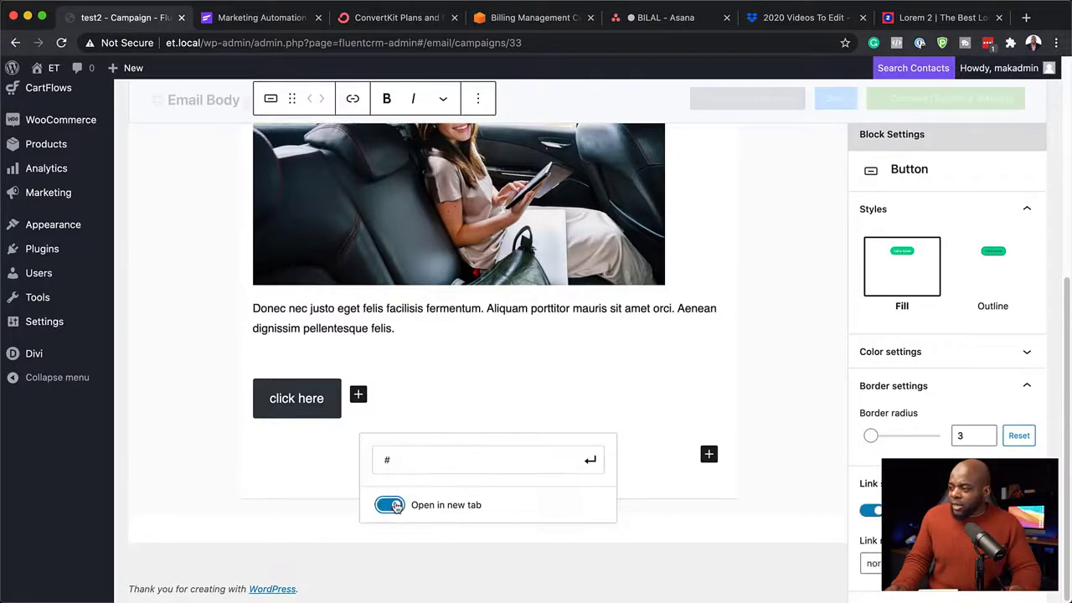
{"action": "left_click", "coordinate": [493, 419]}
Step: Look back over the composed email body from its beginning and save the campaign
{"action": "scroll", "coordinate": [372, 354], "scroll_direction": "up", "scroll_amount": 10}
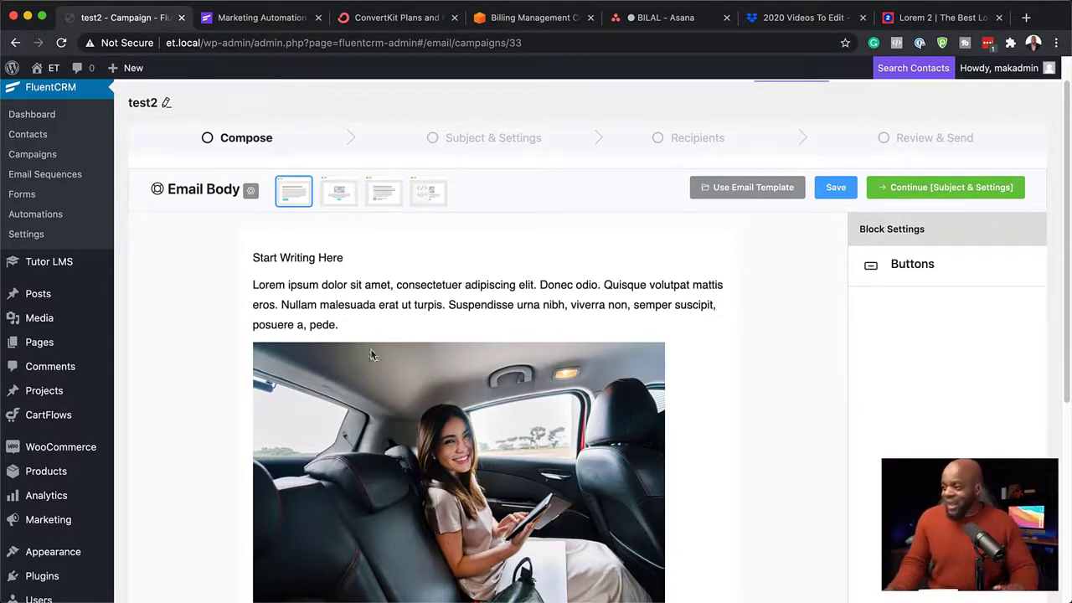
{"action": "scroll", "coordinate": [469, 426], "scroll_direction": "down", "scroll_amount": 1}
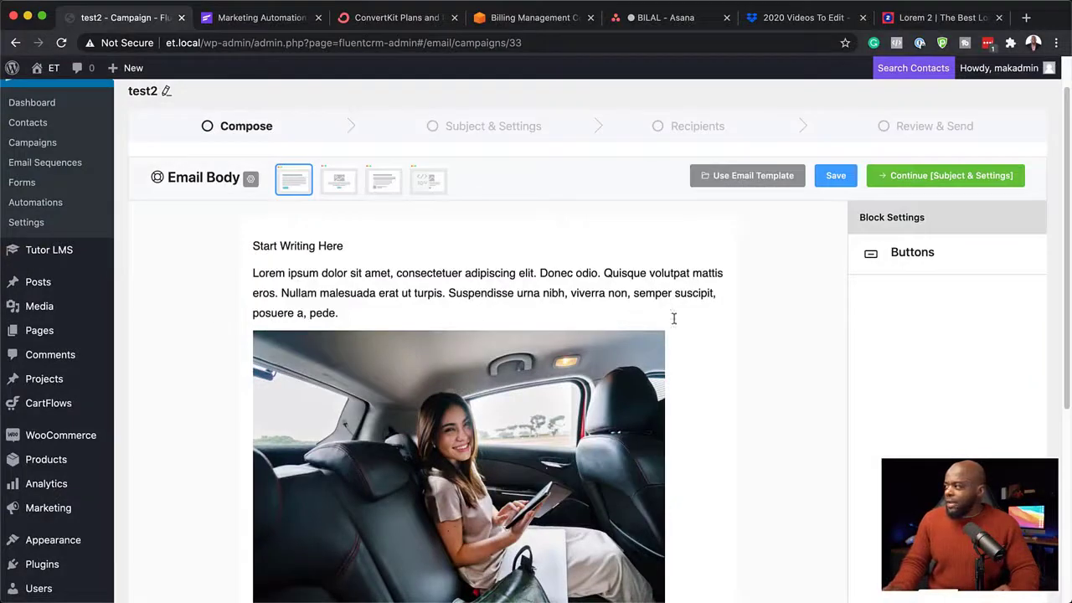
{"action": "left_click", "coordinate": [832, 180]}
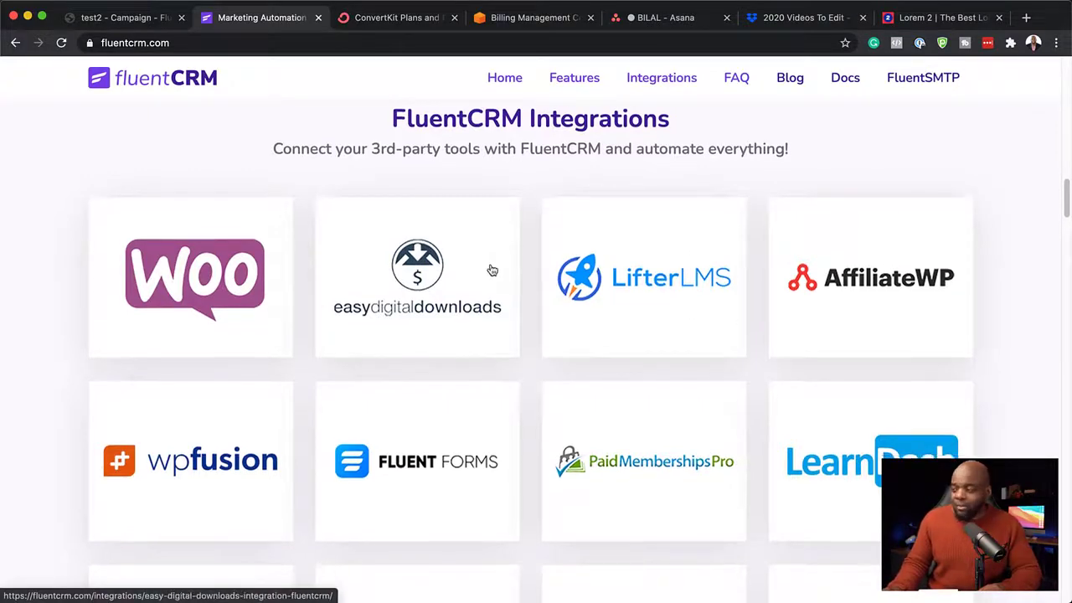
Step: Look through the third-party tools in the FluentCRM Integrations section of the fluentcrm.com website
{"action": "scroll", "coordinate": [492, 269], "scroll_direction": "down", "scroll_amount": 5}
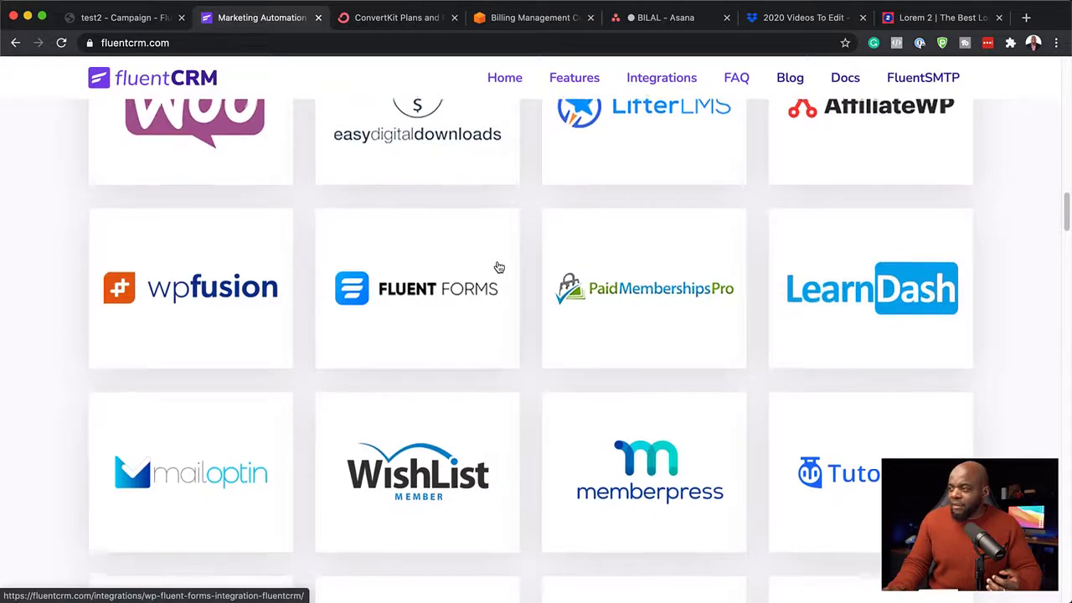
{"action": "scroll", "coordinate": [492, 365], "scroll_direction": "down", "scroll_amount": 1}
{"action": "scroll", "coordinate": [495, 366], "scroll_direction": "down", "scroll_amount": 1}
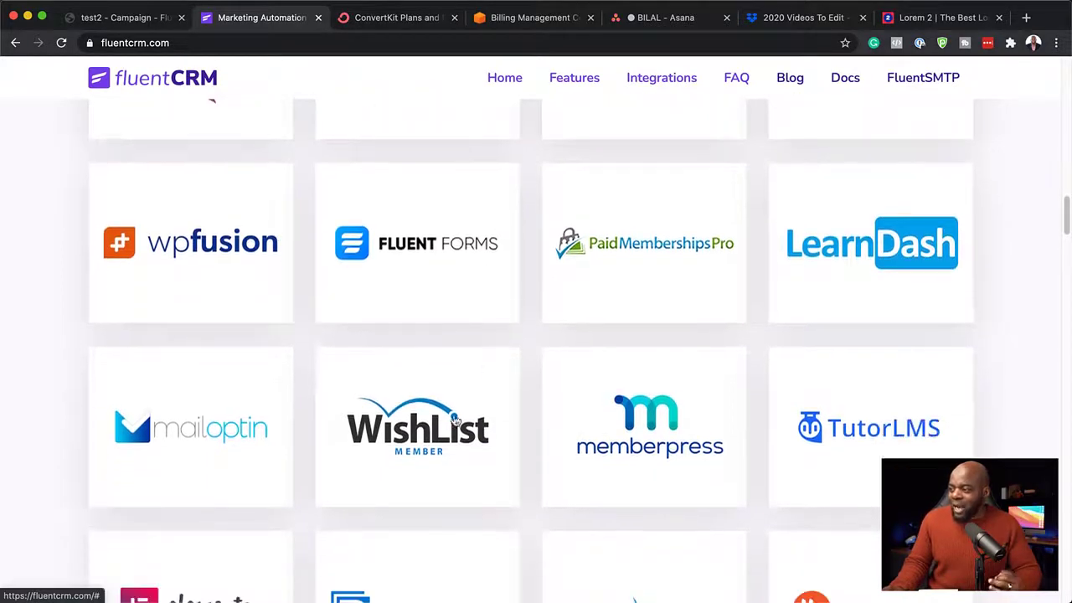
{"action": "scroll", "coordinate": [450, 411], "scroll_direction": "up", "scroll_amount": 5}
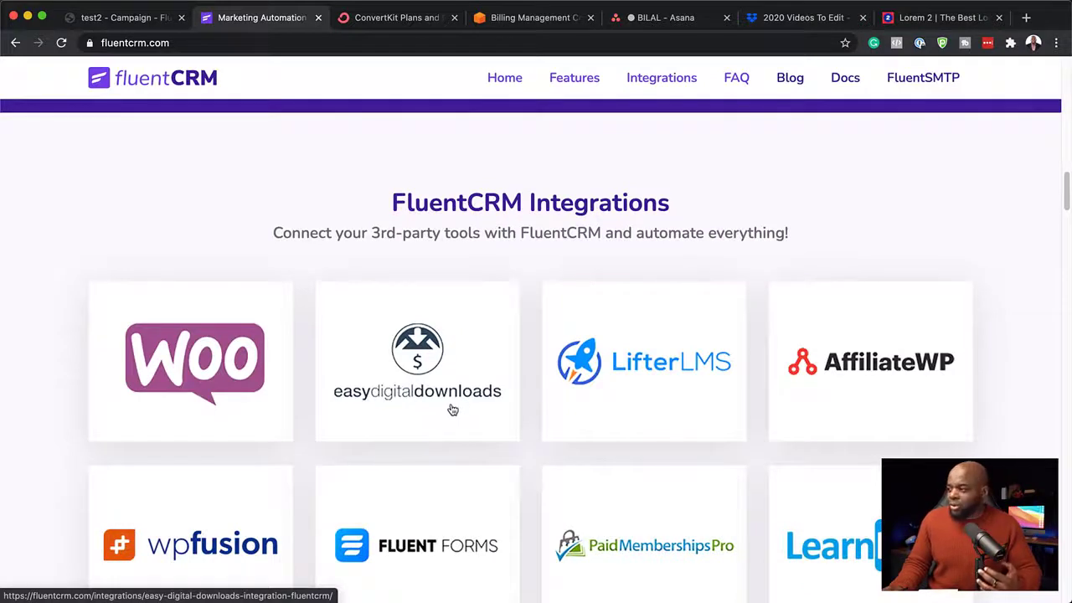
{"action": "scroll", "coordinate": [452, 410], "scroll_direction": "down", "scroll_amount": 2}
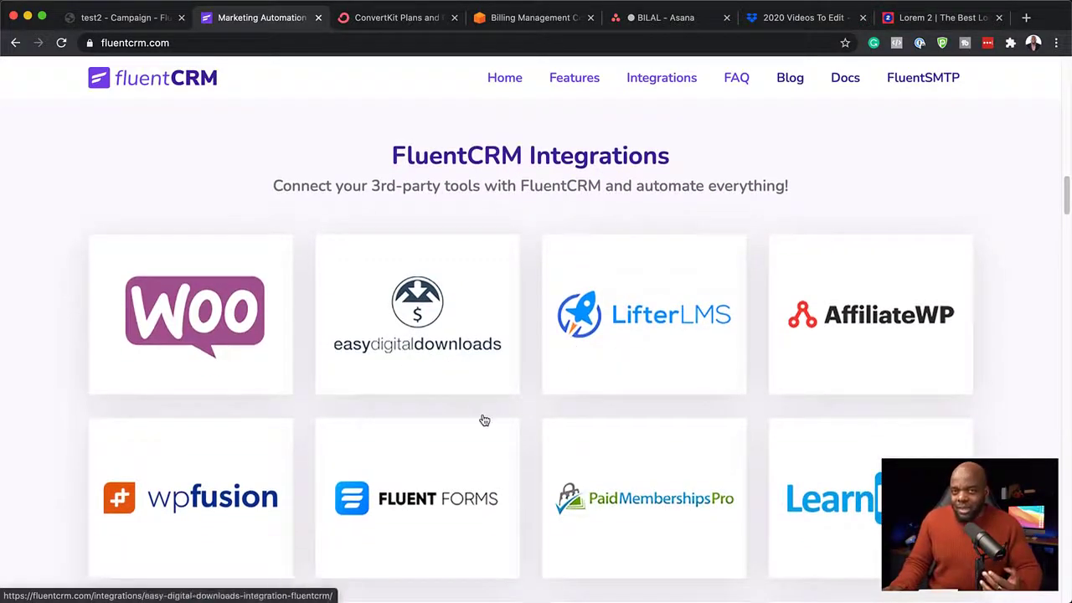
{"action": "scroll", "coordinate": [482, 415], "scroll_direction": "down", "scroll_amount": 1}
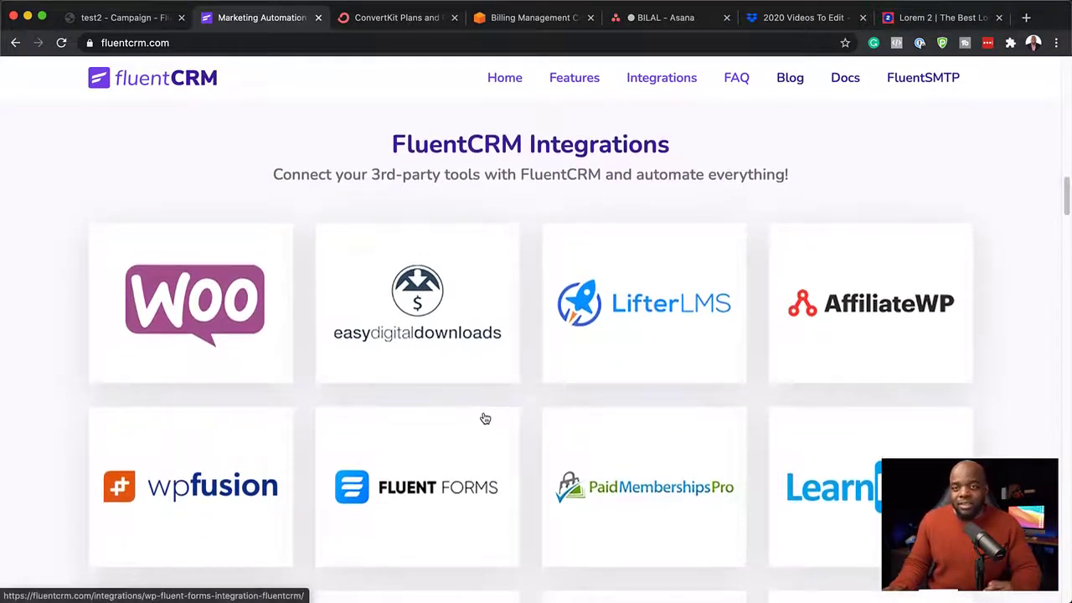
{"action": "scroll", "coordinate": [485, 417], "scroll_direction": "down", "scroll_amount": 3}
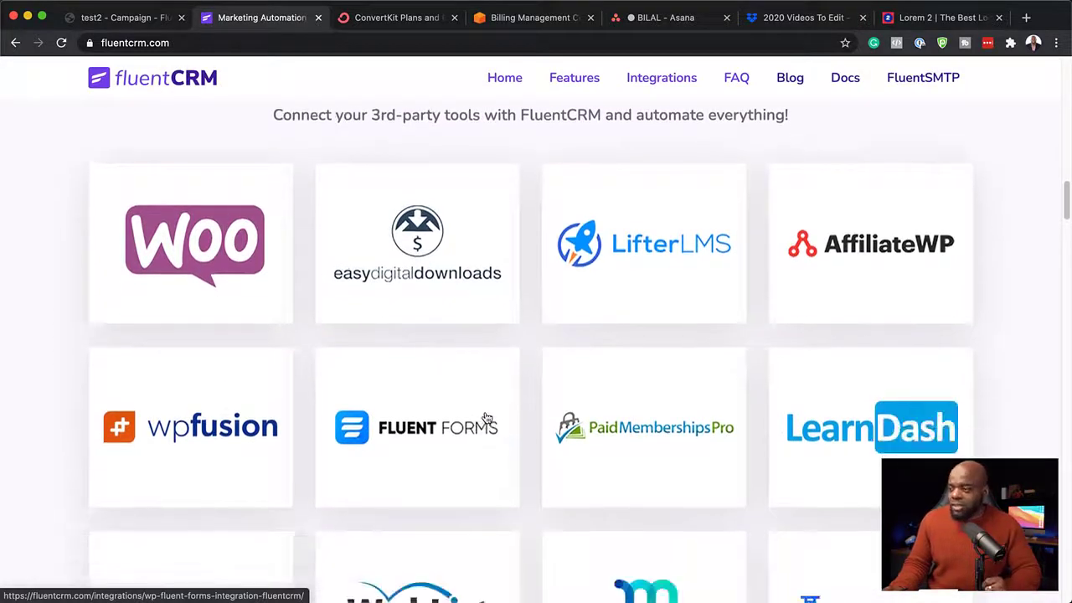
{"action": "scroll", "coordinate": [486, 418], "scroll_direction": "down", "scroll_amount": 8}
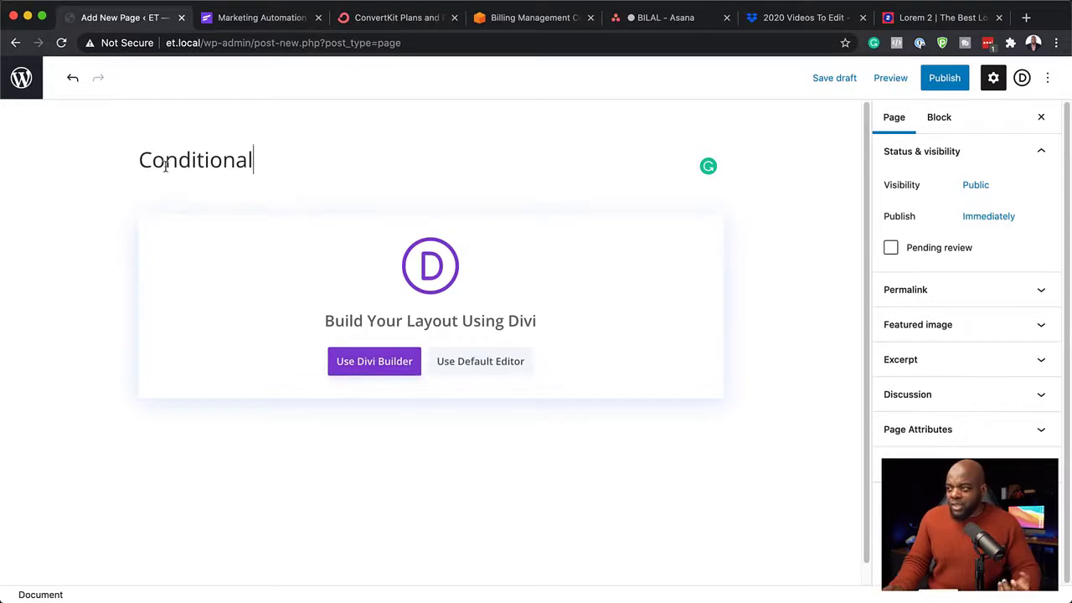
Step: Use the default editor for the page, insert a Conditional Section block, and fill it with two paragraphs of Lorem ipsum text
{"action": "left_click", "coordinate": [465, 363]}
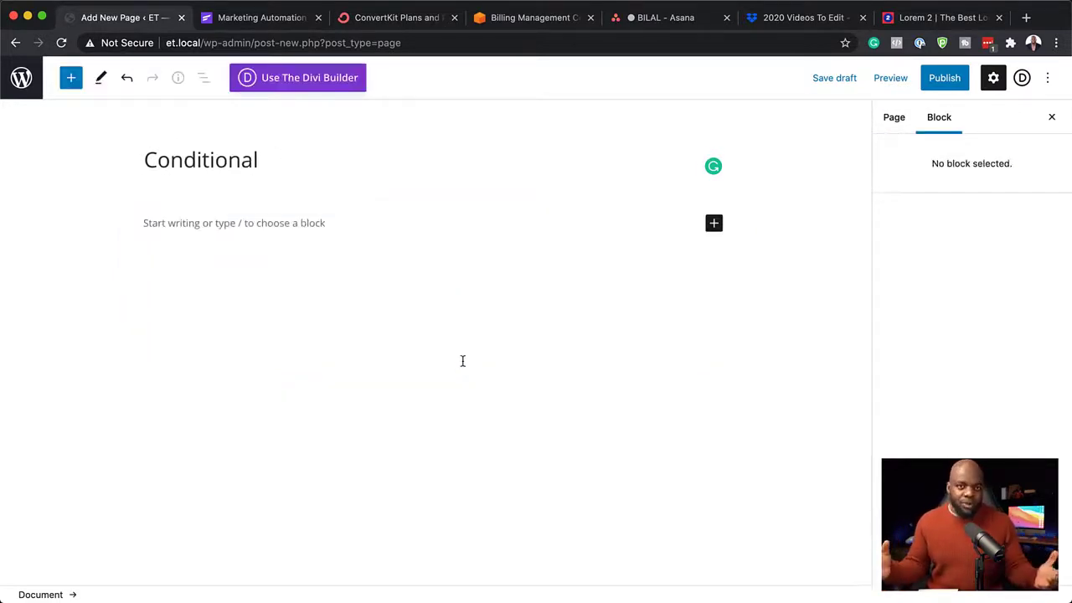
{"action": "left_click", "coordinate": [714, 225]}
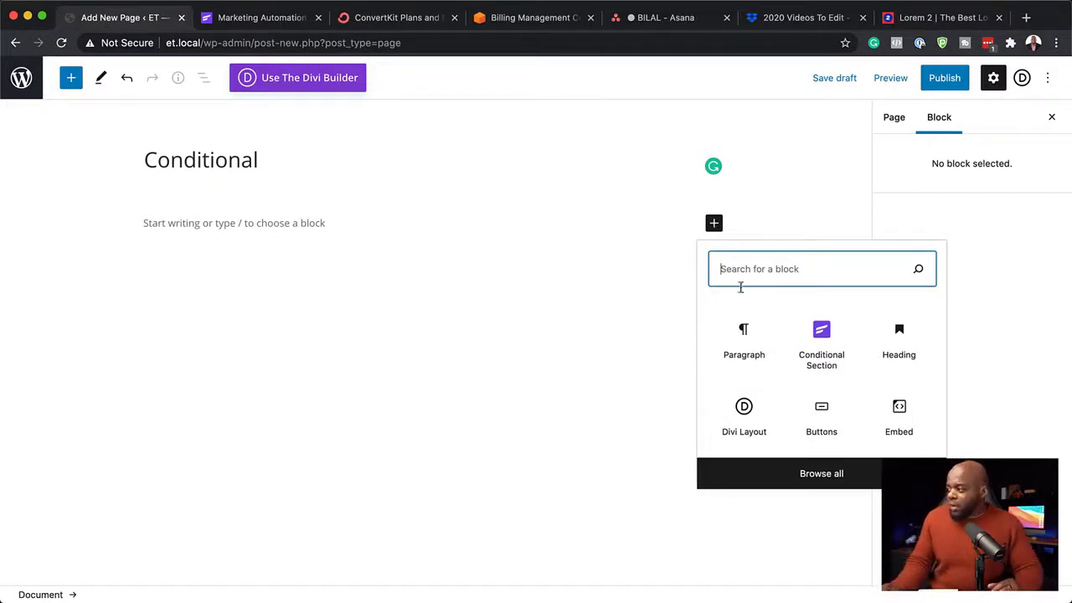
{"action": "left_click", "coordinate": [849, 362]}
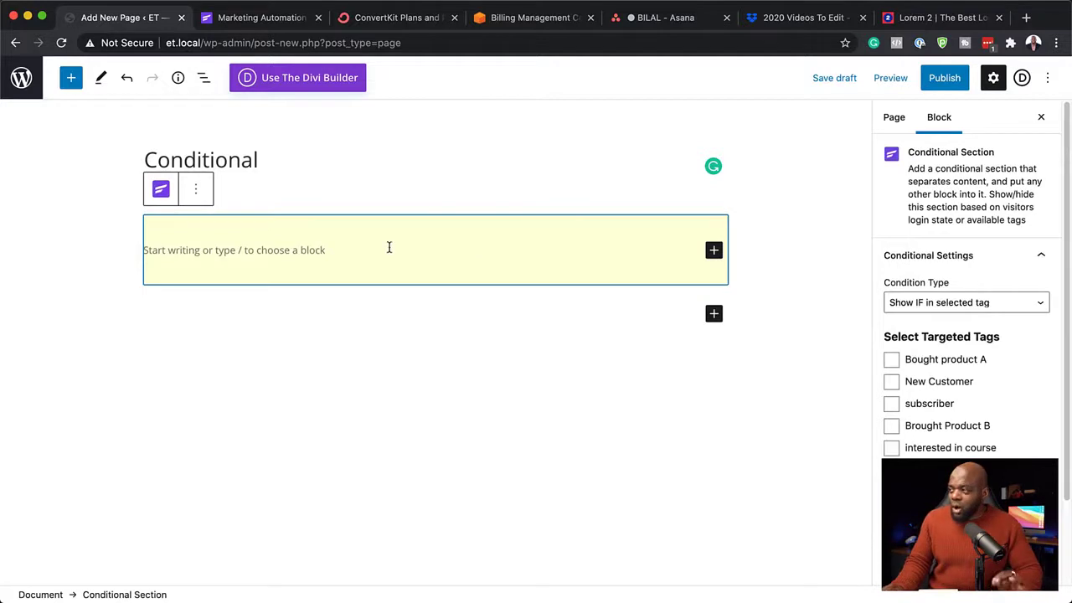
{"action": "left_click", "coordinate": [358, 256]}
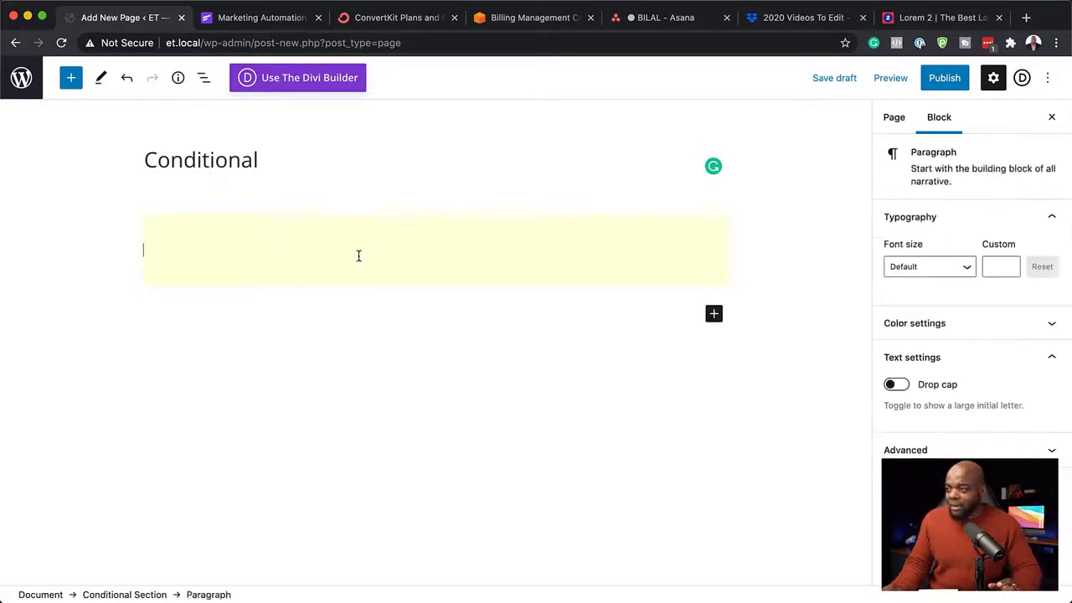
{"action": "type", "text": "Lorem ipsum dolor sit amet, consectetuer adipiscing elit. Donec odio. Quisque volutpat mattis eros. Nullam malesuada erat ut turpis. Suspendisse urna nibh, viverra non, semper suscipit, posuere a, pede.  Donec nec justo eget felis facilisis fermentum. Aliquam porttitor mauris sit amet orci. Aenean dignissim pellentesque felis."}
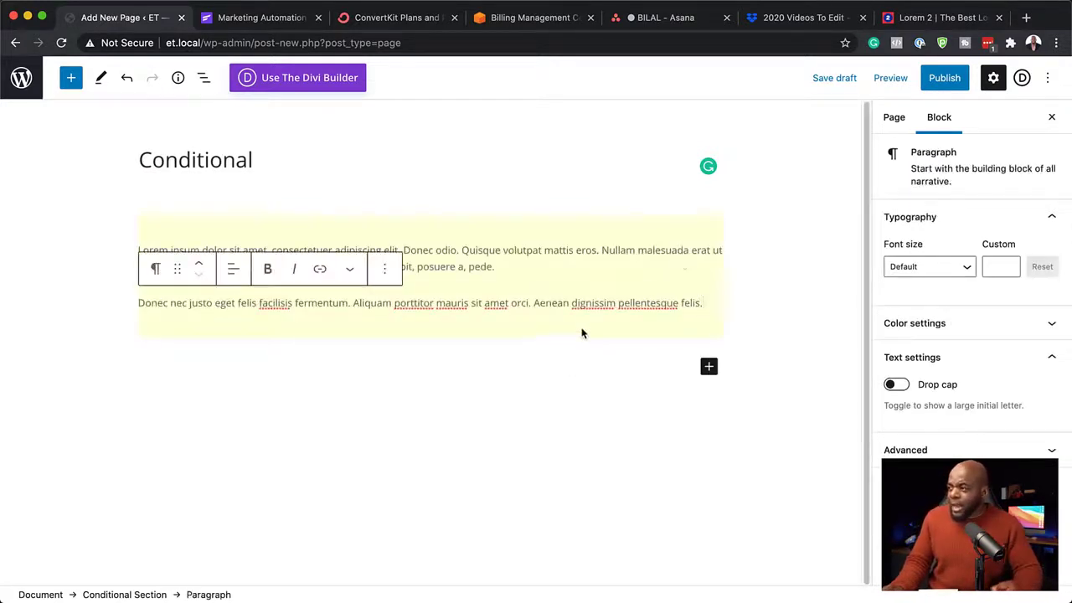
Step: Target the conditional section at the New Customer tag and view the available condition types
{"action": "left_click", "coordinate": [572, 332]}
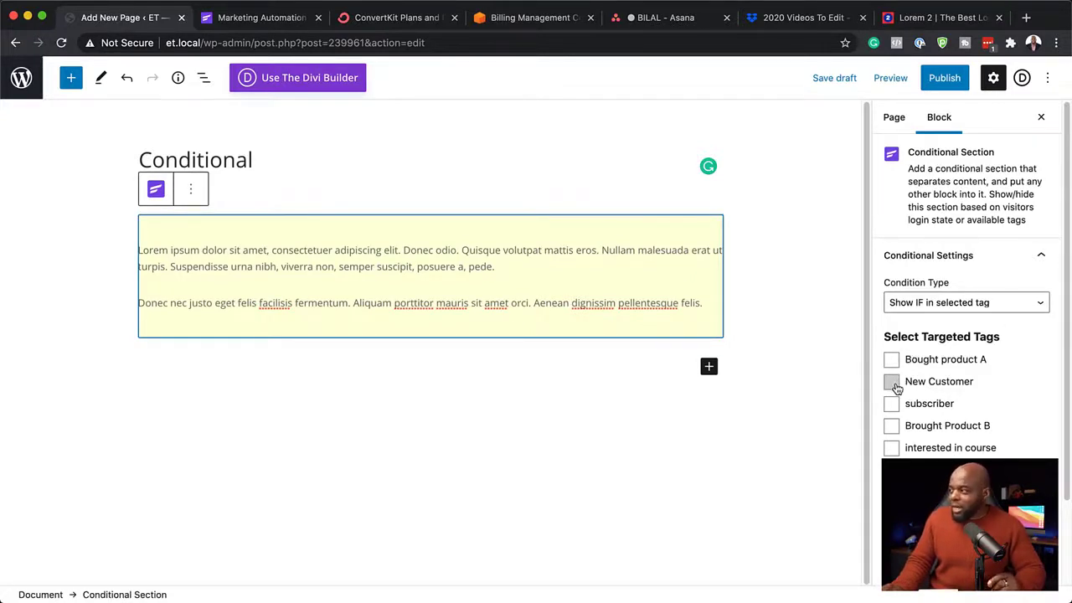
{"action": "left_click", "coordinate": [892, 382]}
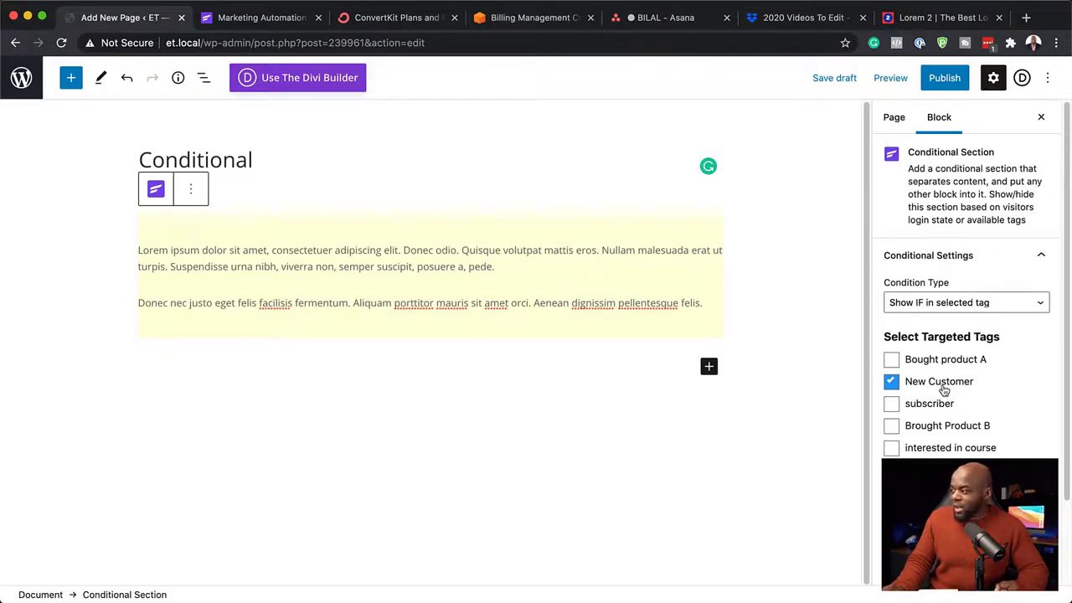
{"action": "left_click", "coordinate": [906, 305]}
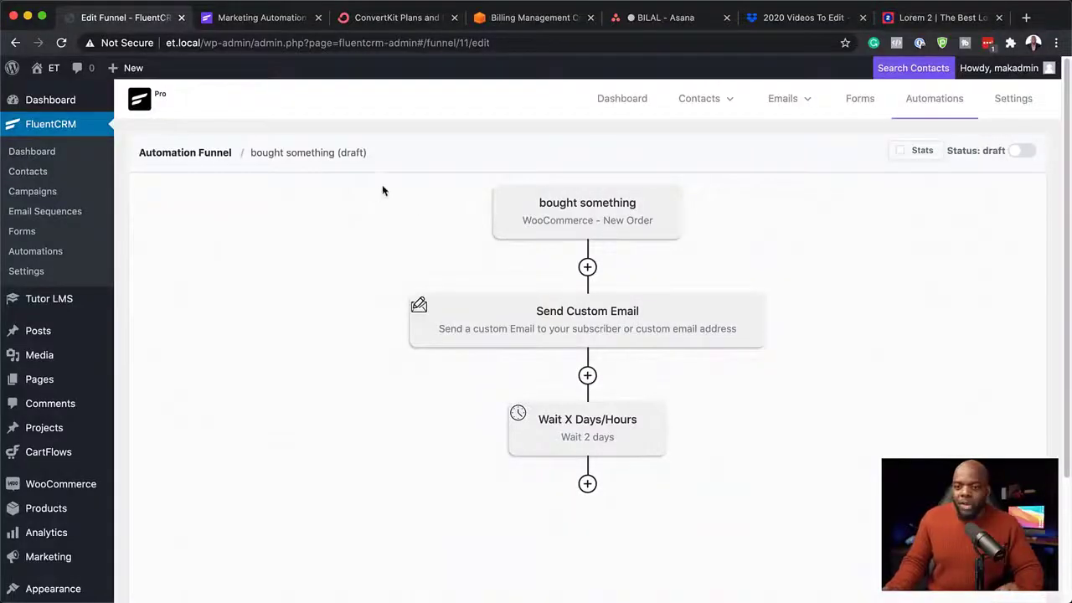
Step: Look over the action blocks that can be added after Send Custom Email in the "bought something" automation funnel
{"action": "left_click", "coordinate": [588, 376]}
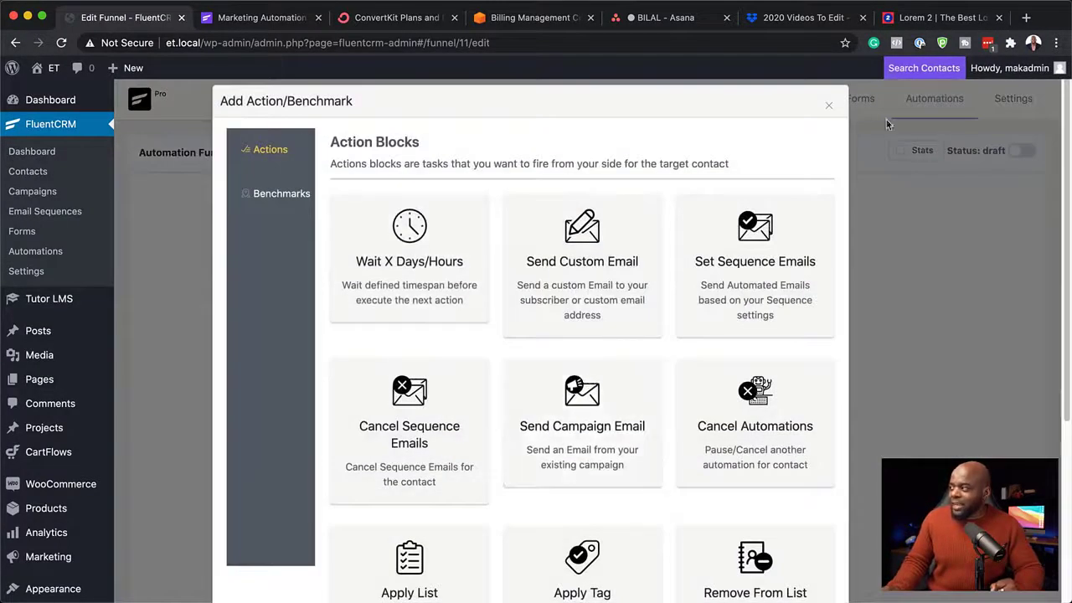
{"action": "left_click", "coordinate": [832, 108]}
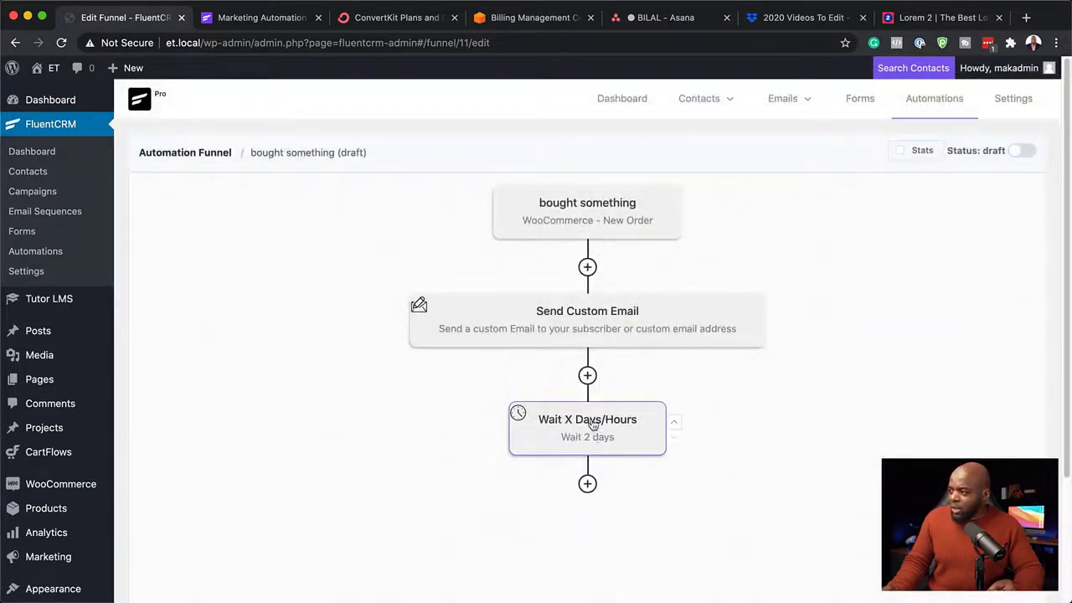